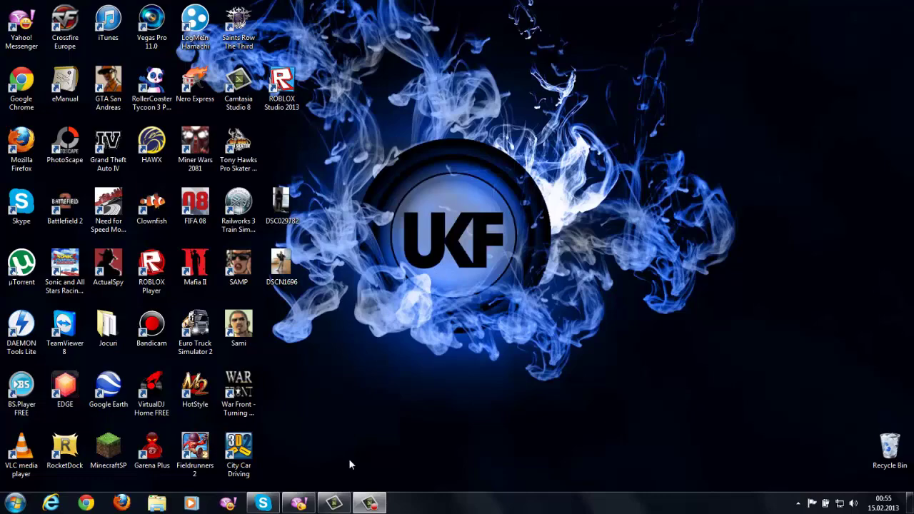
Switch to Camtasia Studio and create a new project
click(334, 504)
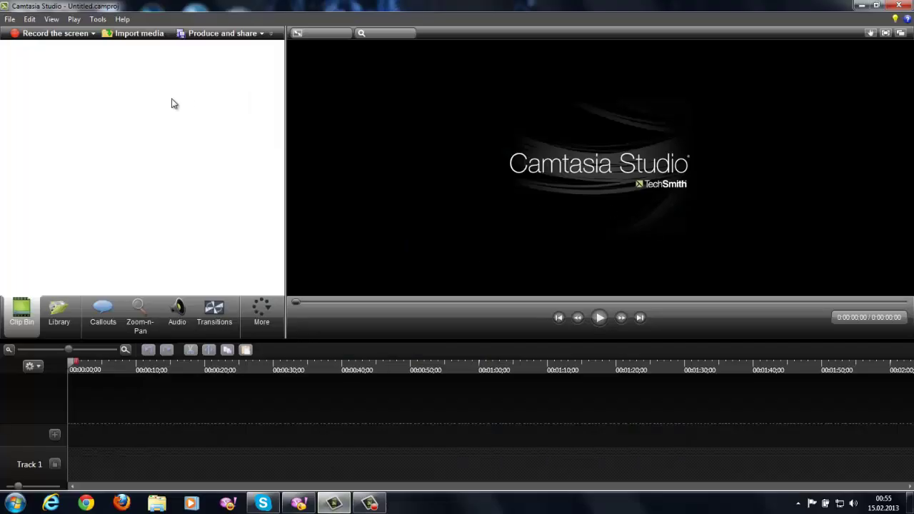
click(30, 19)
click(10, 20)
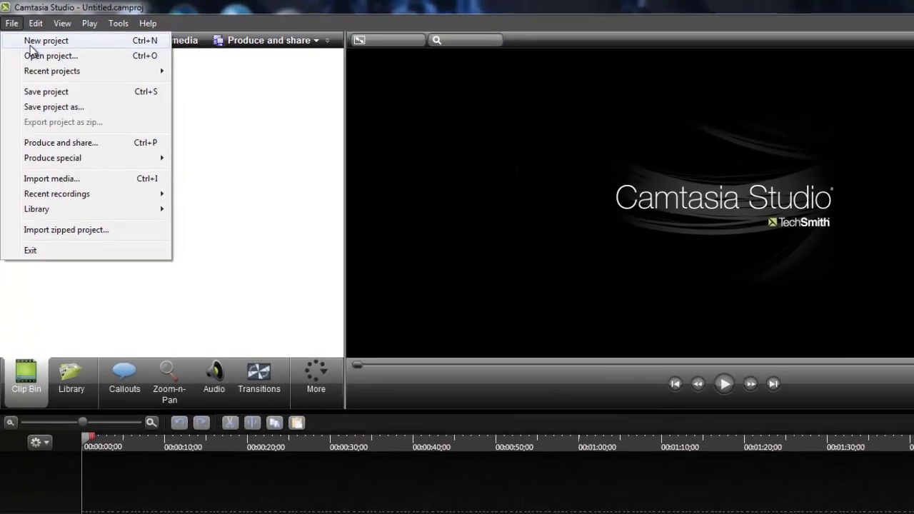
click(26, 35)
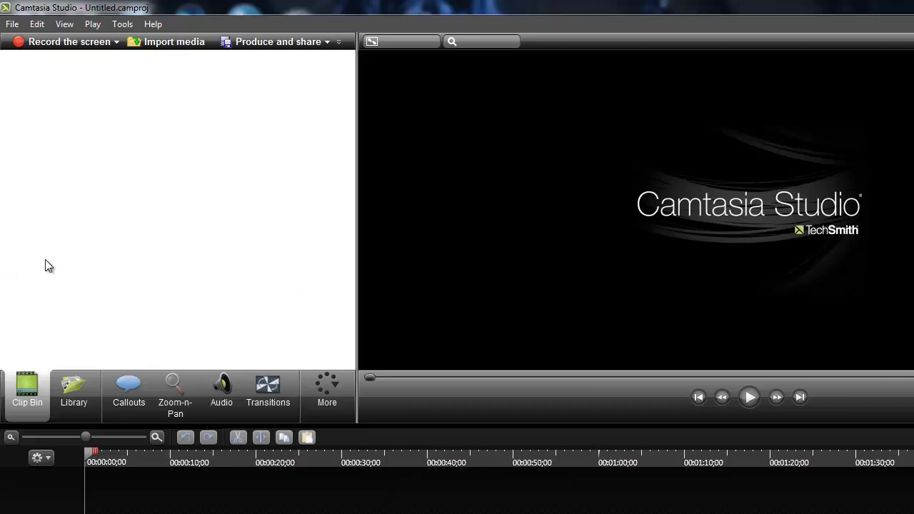
Add the Animated Title from the library's Theme - End of the Line folder to Track 1
click(79, 386)
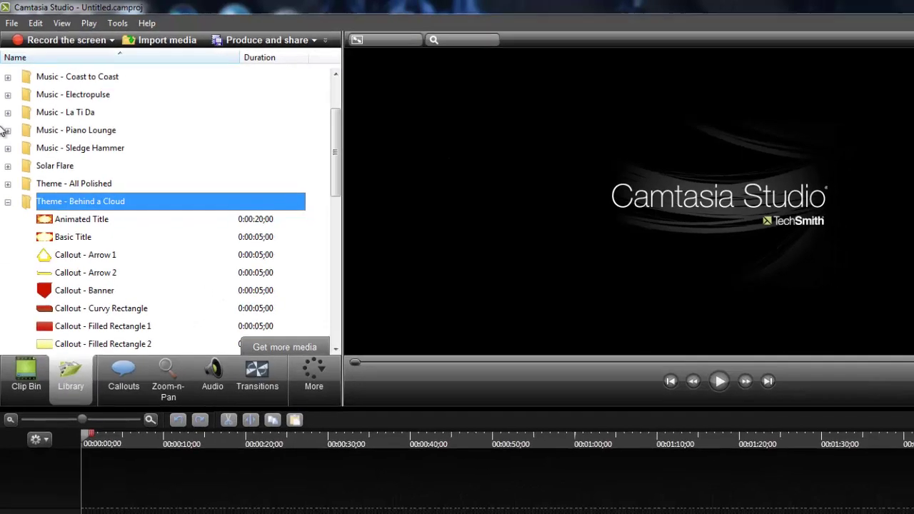
click(7, 201)
scroll(301, 233, down, 2)
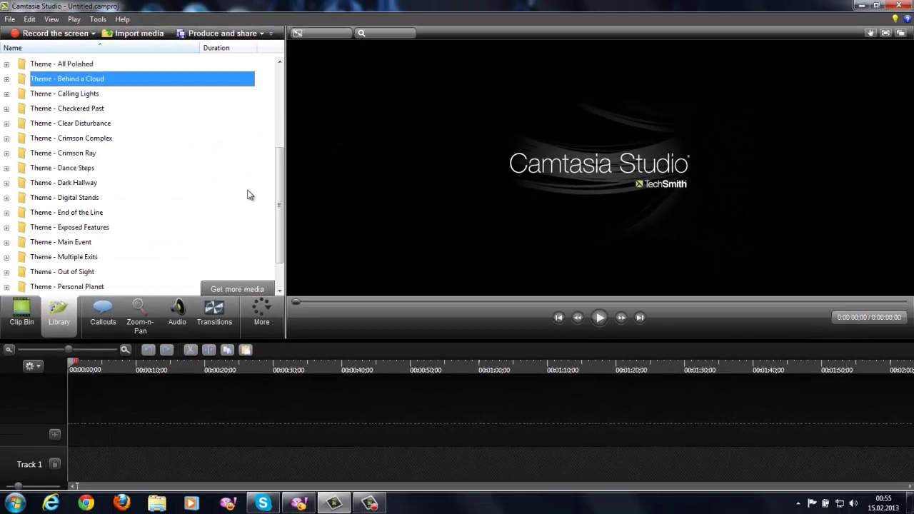
scroll(250, 195, down, 1)
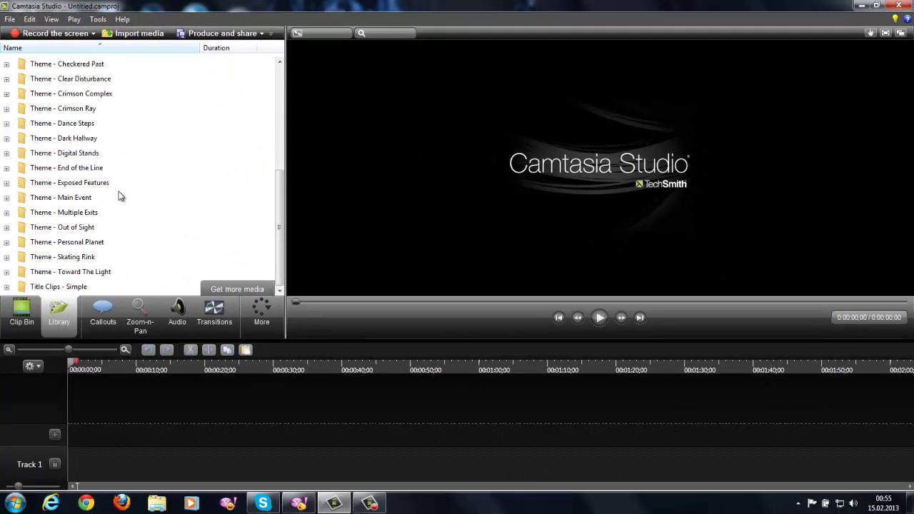
click(7, 169)
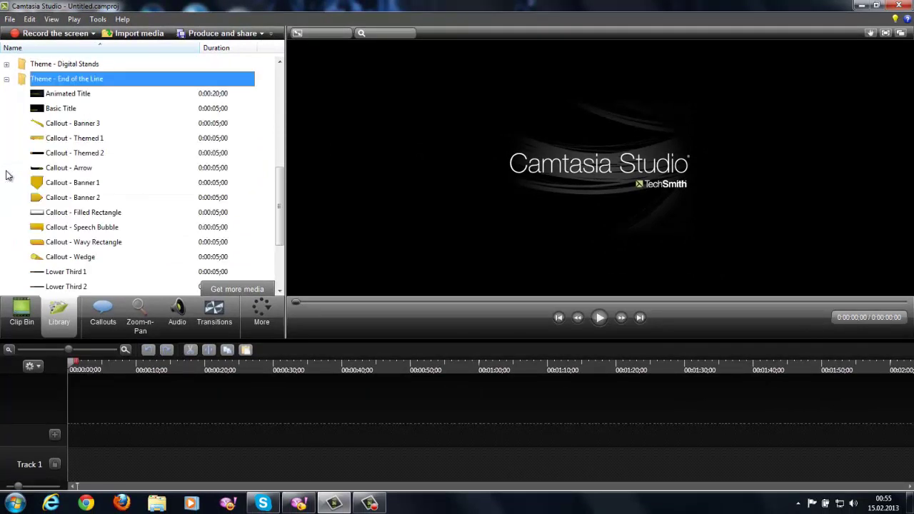
click(72, 94)
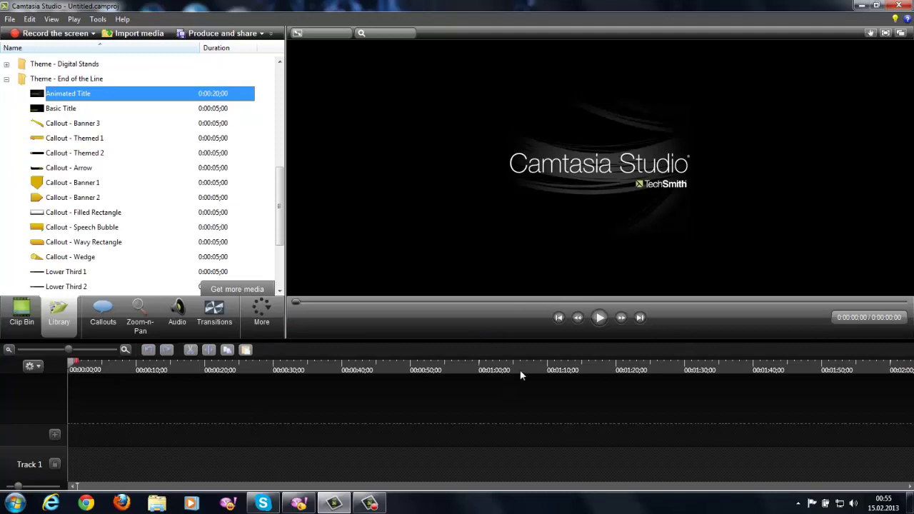
drag(143, 427, 172, 422)
Set the video's editing dimensions to 1280 x 720, the YouTube & Screencast (16:9) size
click(438, 251)
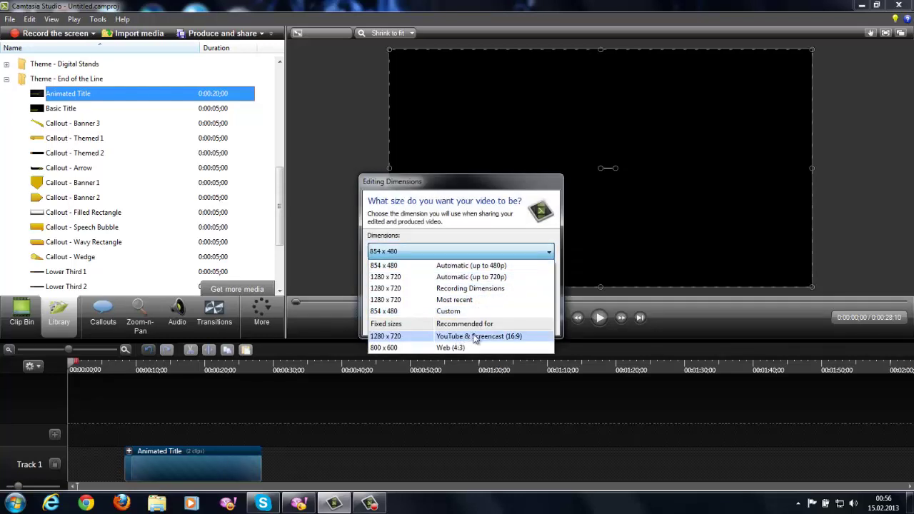
click(503, 338)
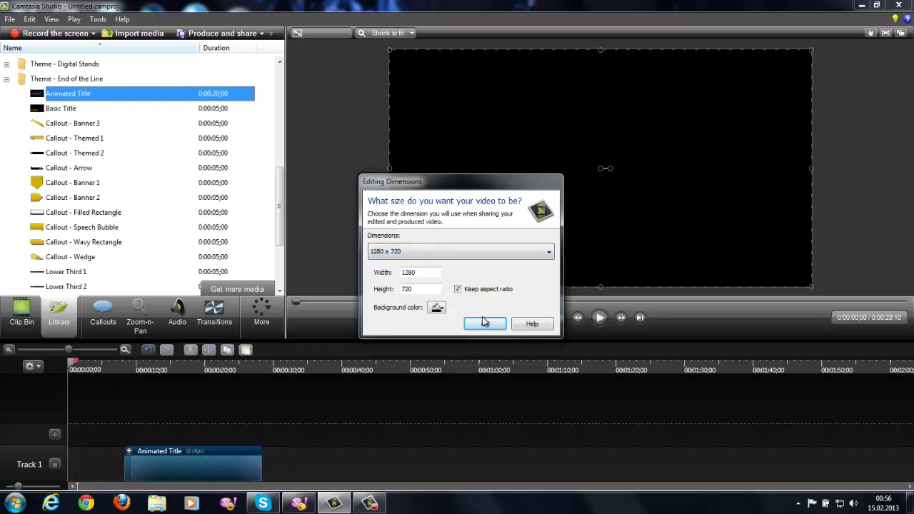
click(492, 326)
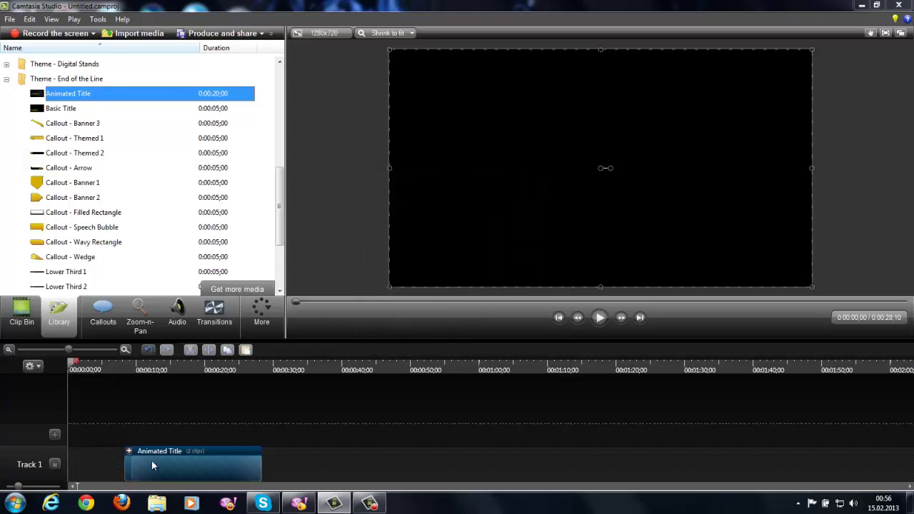
Move the Animated Title to the start of Track 1 and shorten it to about 14 seconds
drag(152, 466, 123, 461)
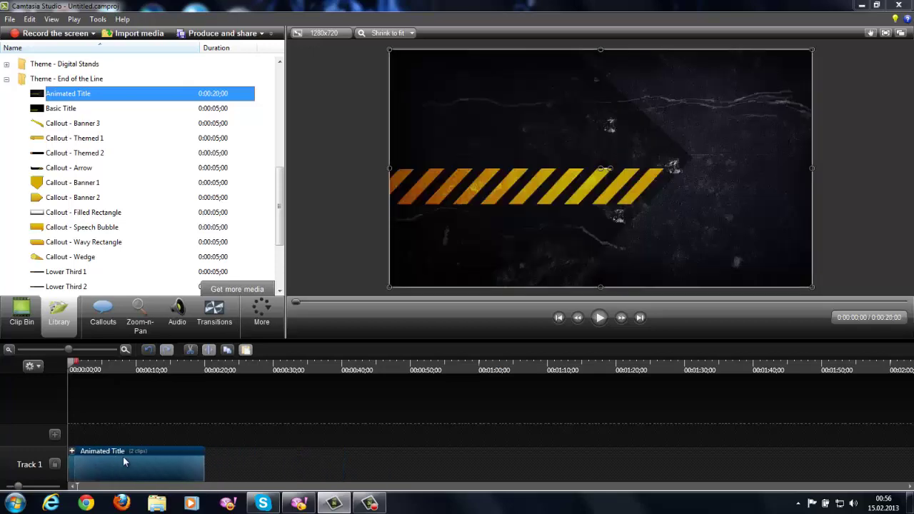
drag(203, 458, 63, 458)
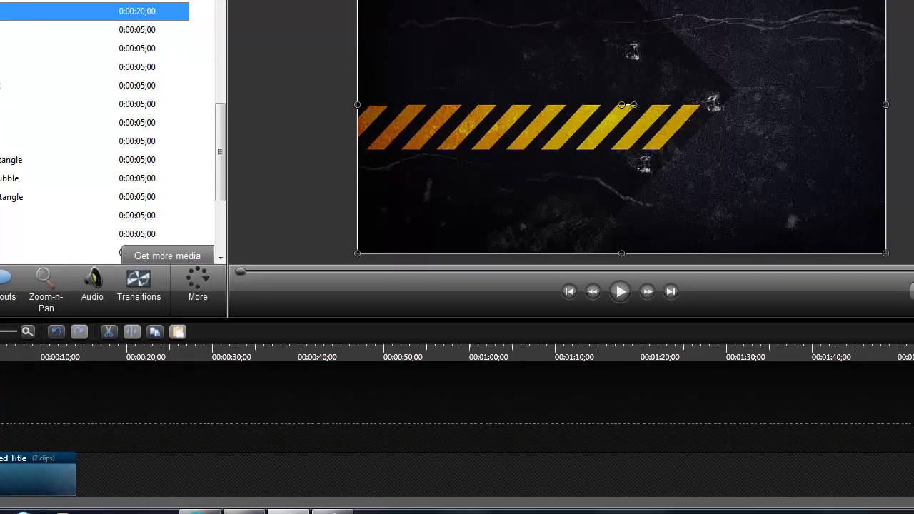
Preview the opening of the Animated Title and return the playhead to the start
click(623, 291)
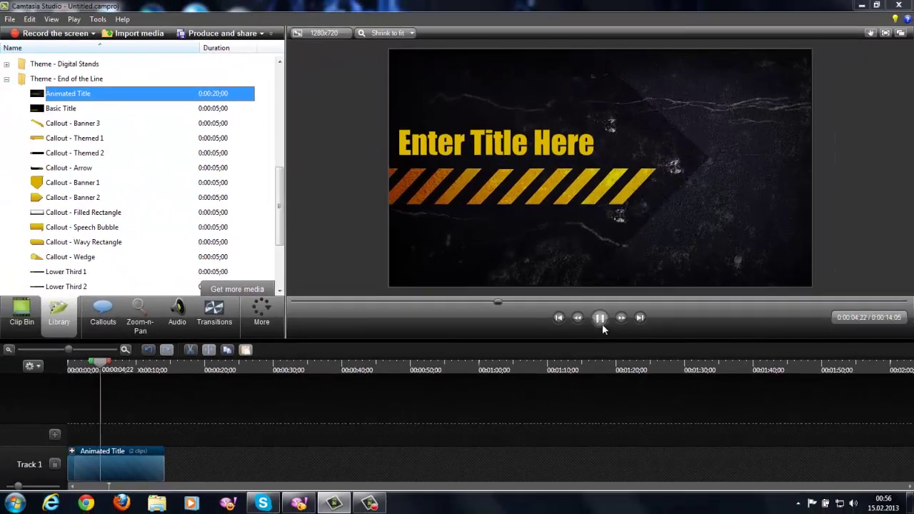
click(601, 317)
drag(100, 366, 61, 367)
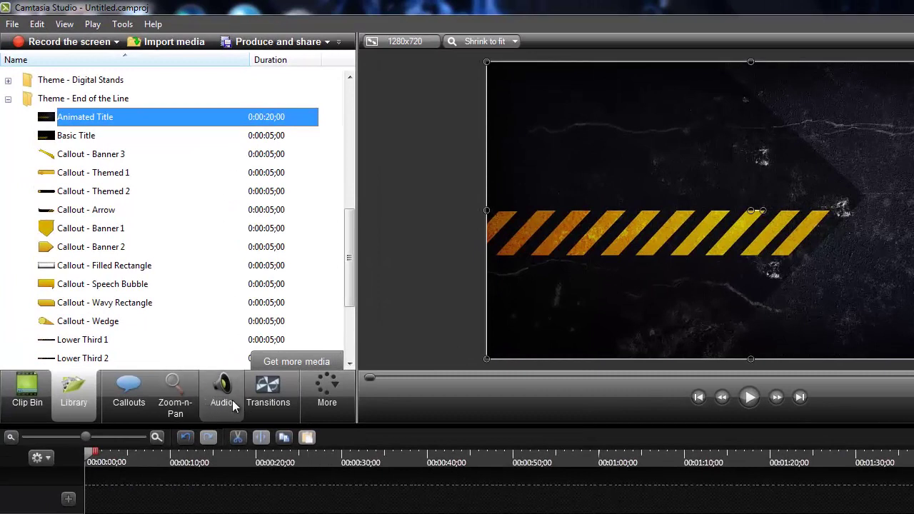
Import the audio file Mix.mp3 from the Jocuri folder on the desktop into the Clip Bin
click(28, 392)
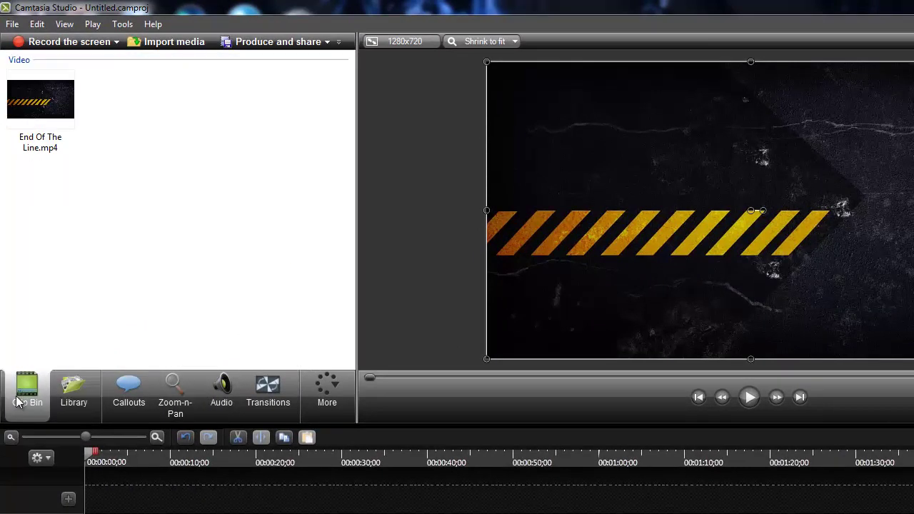
click(154, 41)
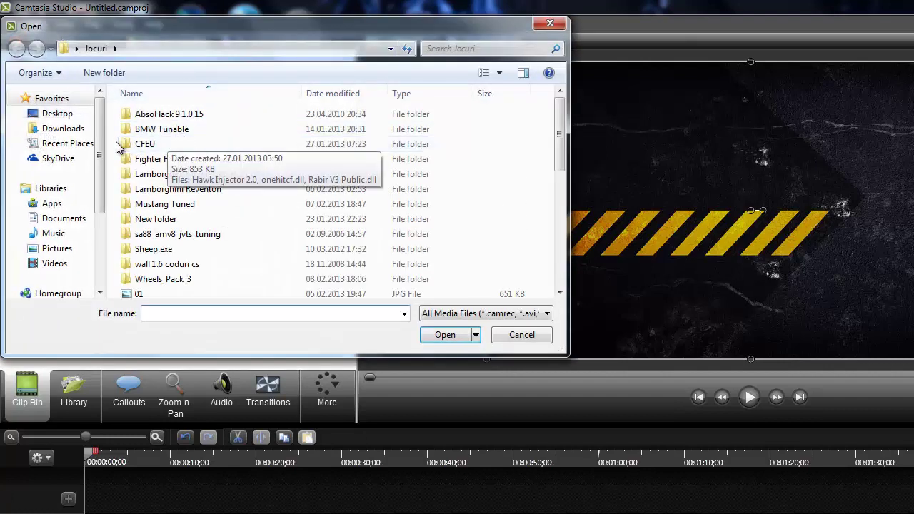
click(67, 114)
double_click(397, 194)
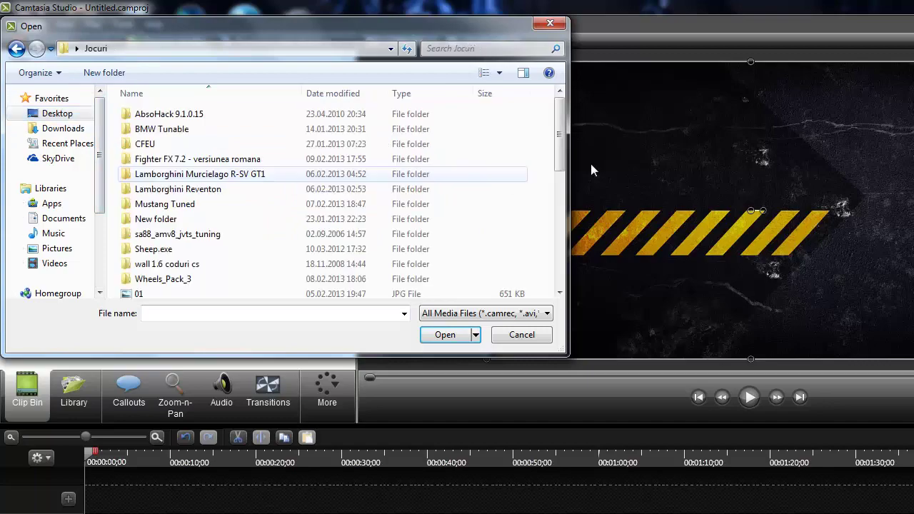
drag(560, 141, 548, 188)
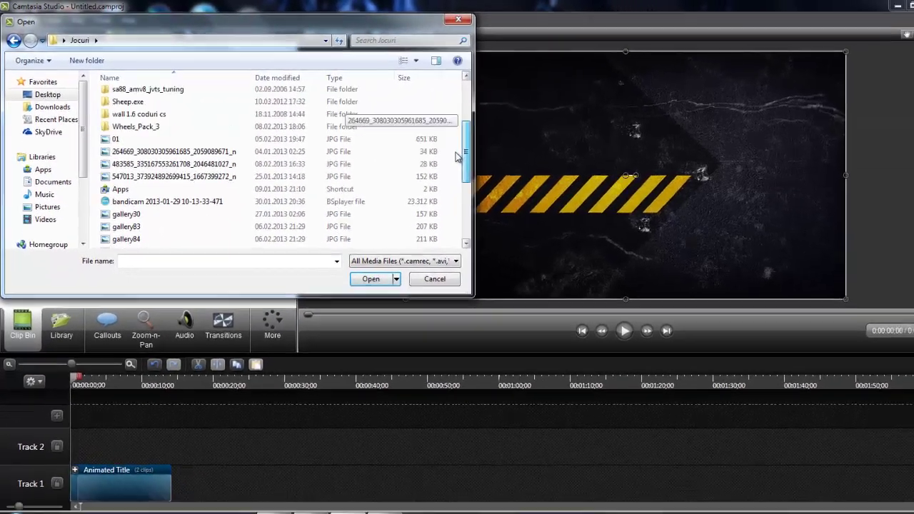
drag(458, 156, 467, 223)
double_click(114, 160)
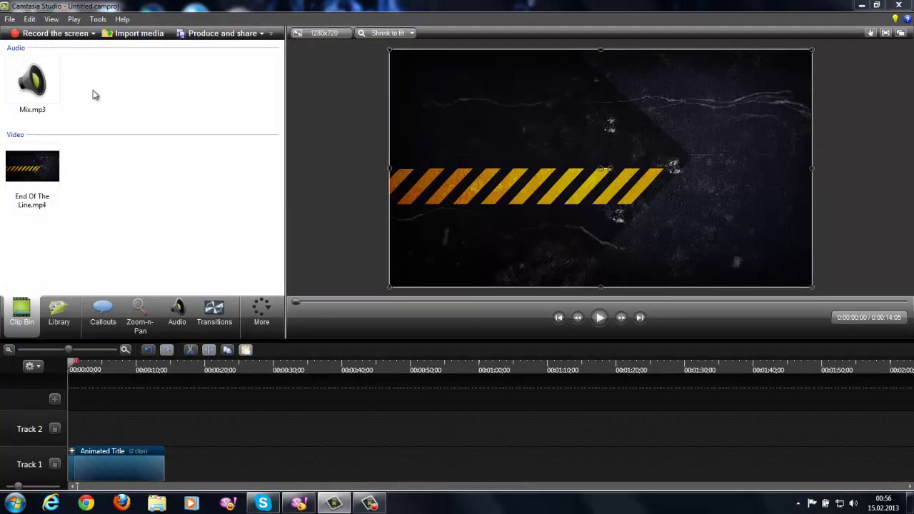
Place Mix.mp3 at the start of Track 2 and trim both it and the Animated Title to about 11 seconds
drag(35, 93, 255, 392)
drag(265, 429, 145, 418)
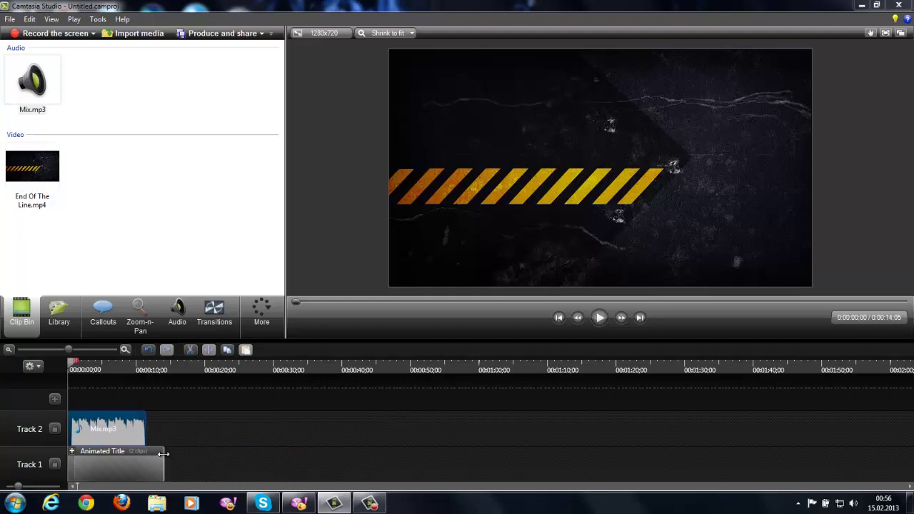
drag(164, 454, 147, 454)
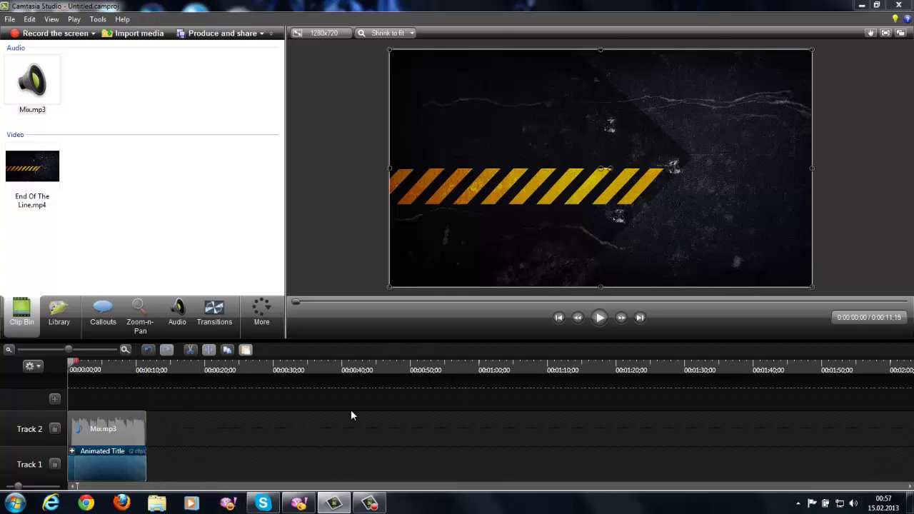
Expand the Animated Title group and replace its placeholder callout text with "SkilVlad"
click(72, 452)
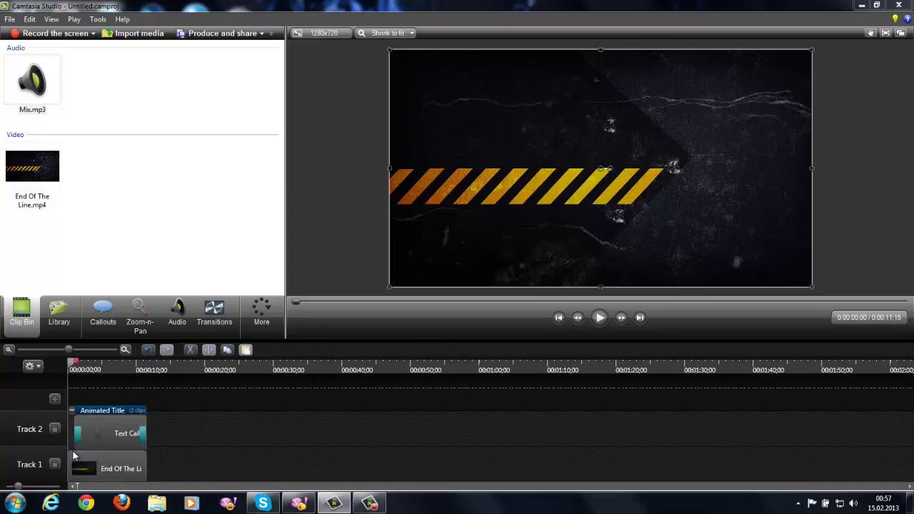
click(119, 428)
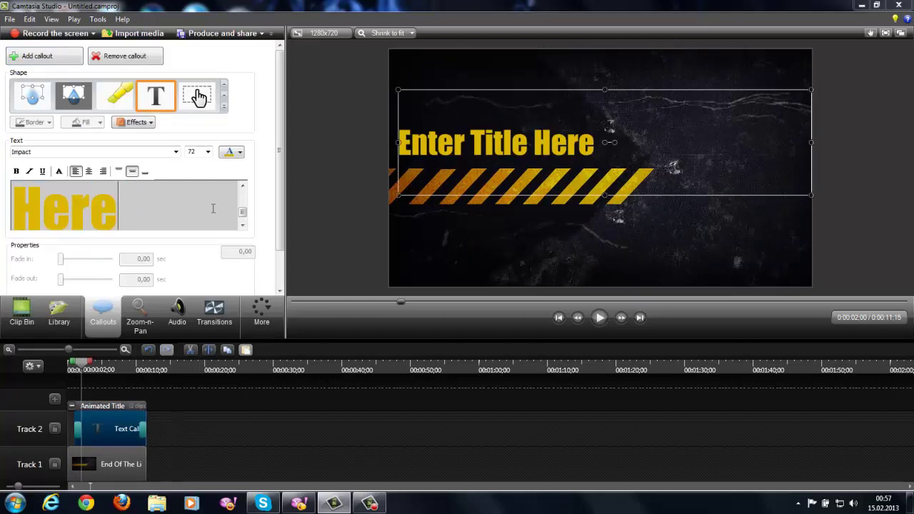
key(Delete)
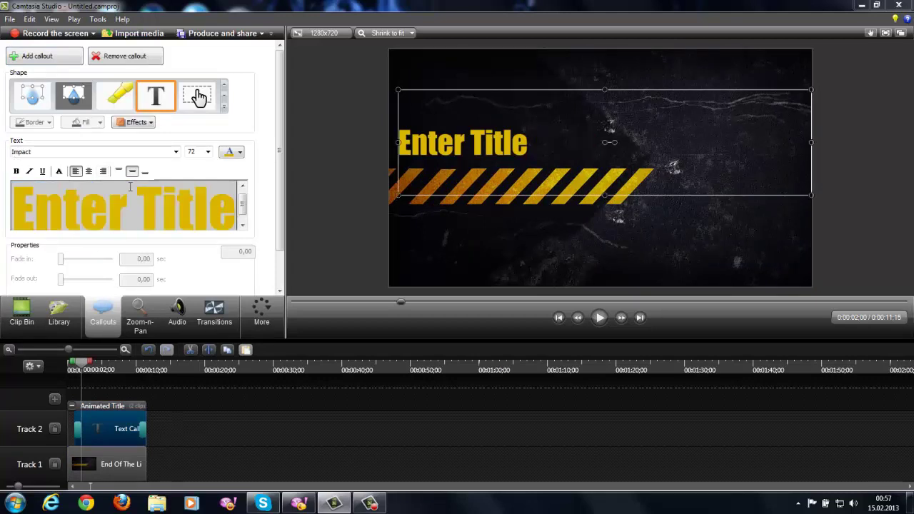
key(BackSpace)
key(BackSpace)
key(BackSpace)
key(BackSpace)
key(BackSpace)
key(BackSpace)
key(BackSpace)
key(BackSpace)
key(BackSpace)
key(BackSpace)
key(BackSpace)
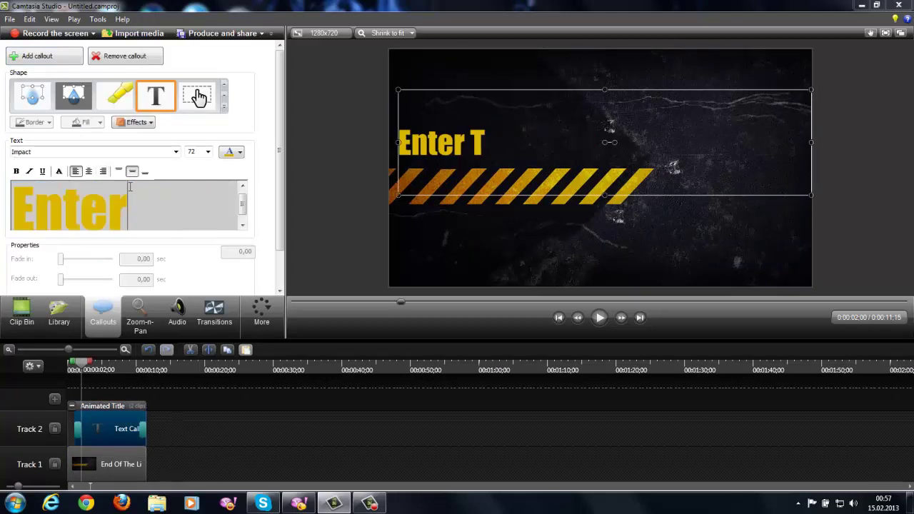
text(Sk)
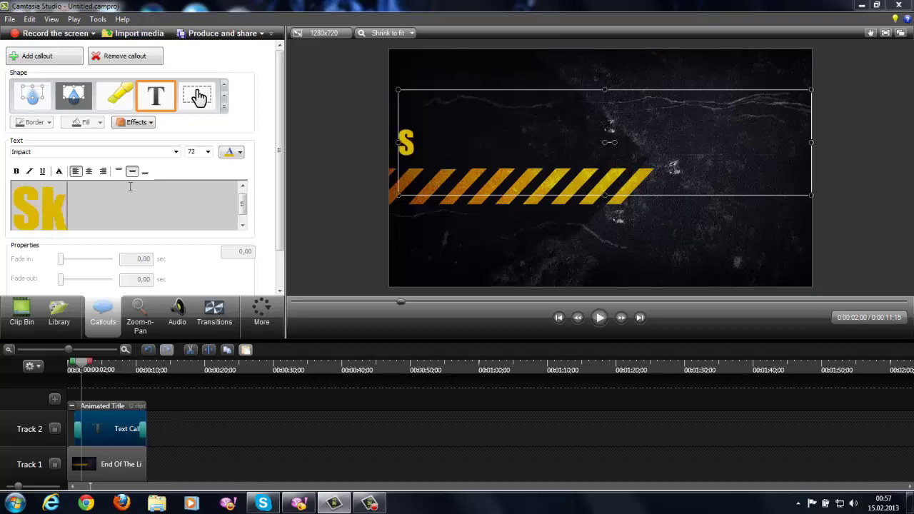
text(ilVlad)
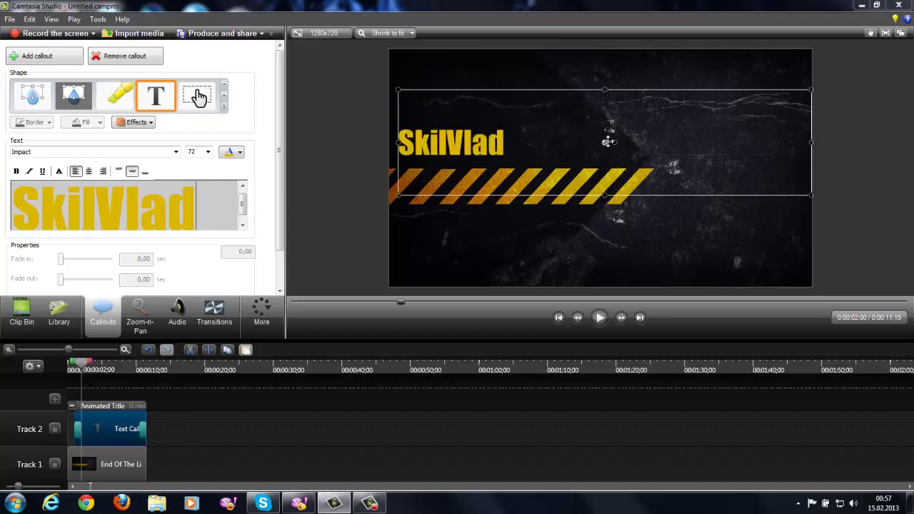
Move the title text to the left edge of the frame, just above the striped bar, and collapse the Animated Title group
drag(604, 143, 600, 143)
drag(441, 143, 415, 147)
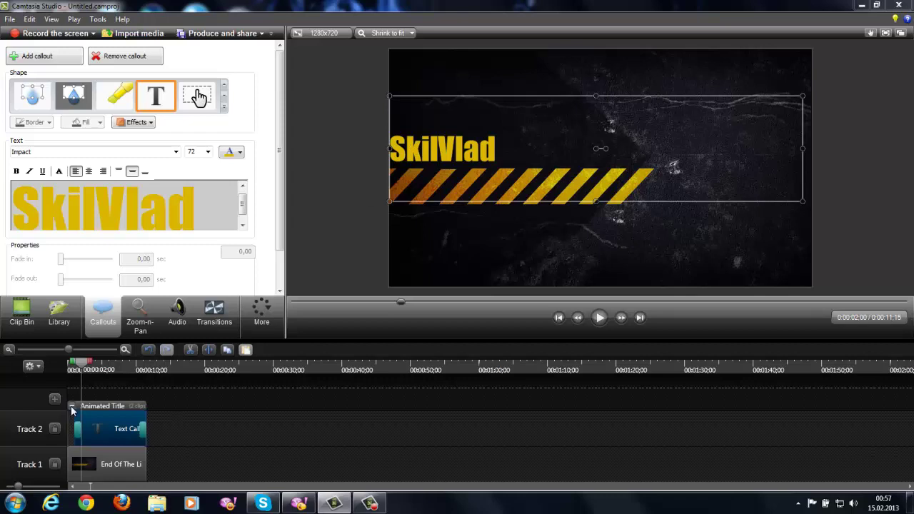
click(72, 406)
Preview the intro with its music from the beginning and return the playhead to the start
click(73, 364)
click(64, 362)
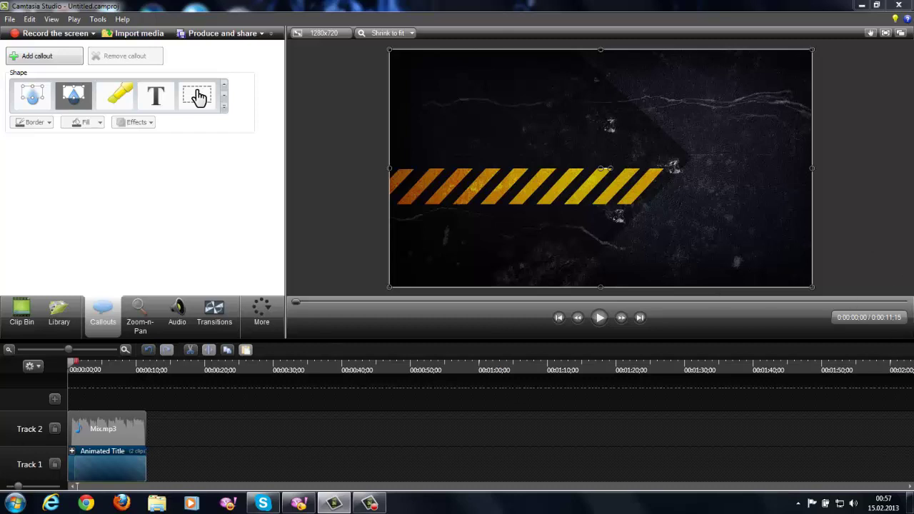
click(601, 325)
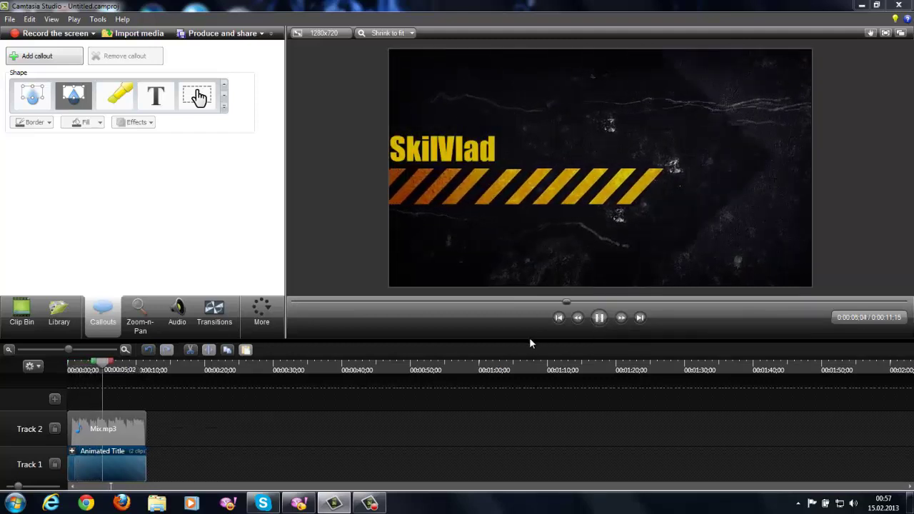
click(600, 318)
drag(899, 305, 294, 308)
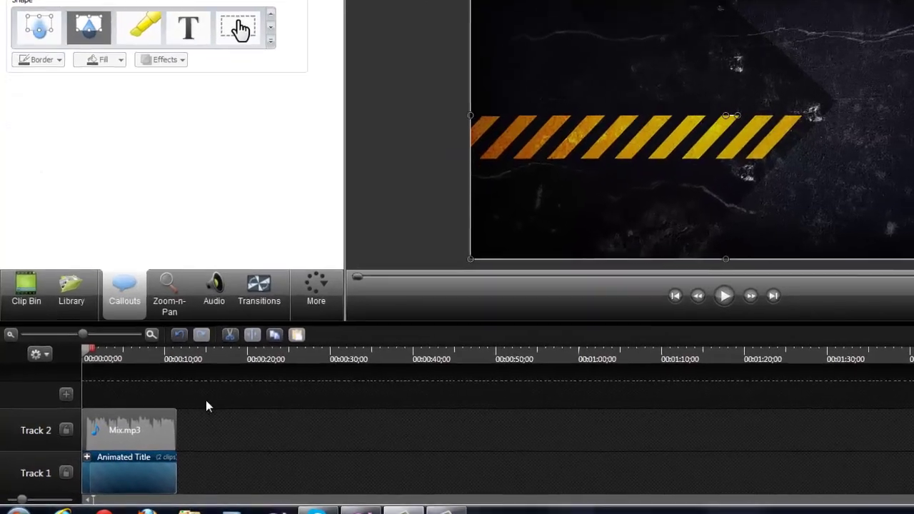
Add a third track and rearrange the clips so Mix.mp3 starts Track 1 and the Animated Title starts Track 2
click(68, 394)
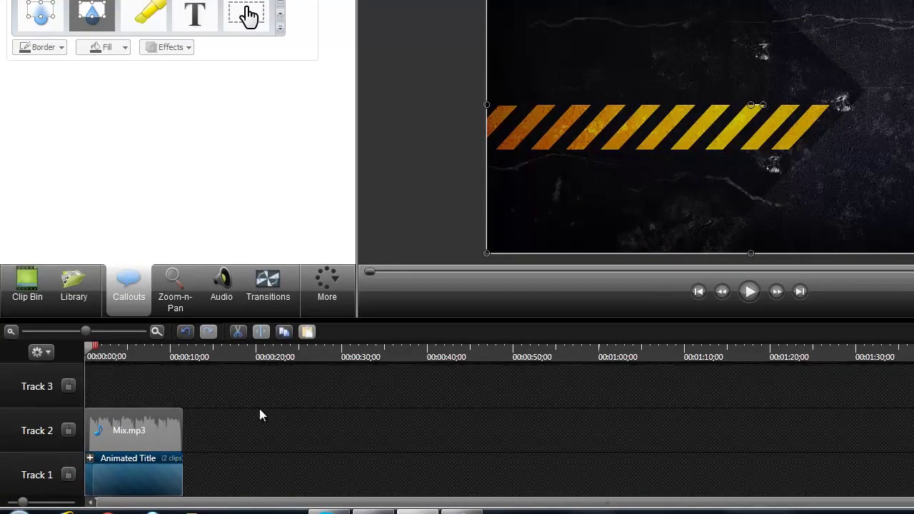
drag(151, 474, 263, 384)
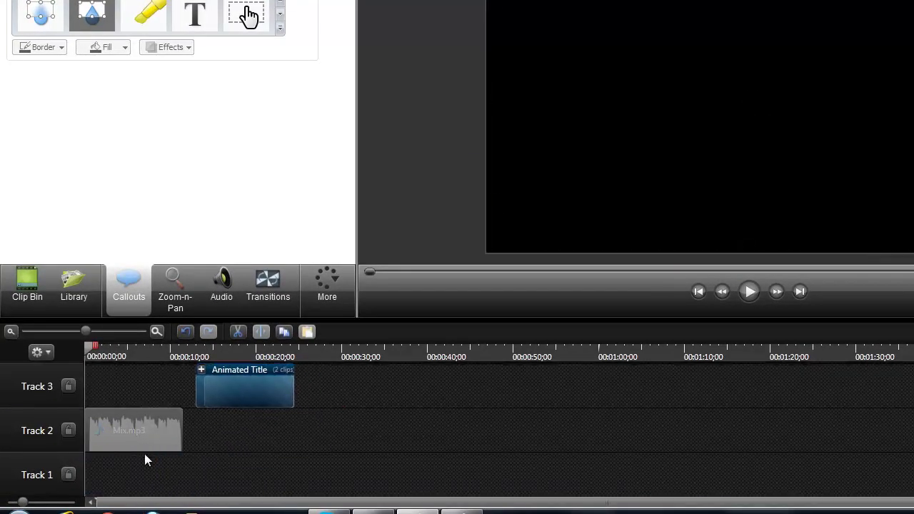
drag(145, 444, 138, 476)
drag(222, 397, 90, 451)
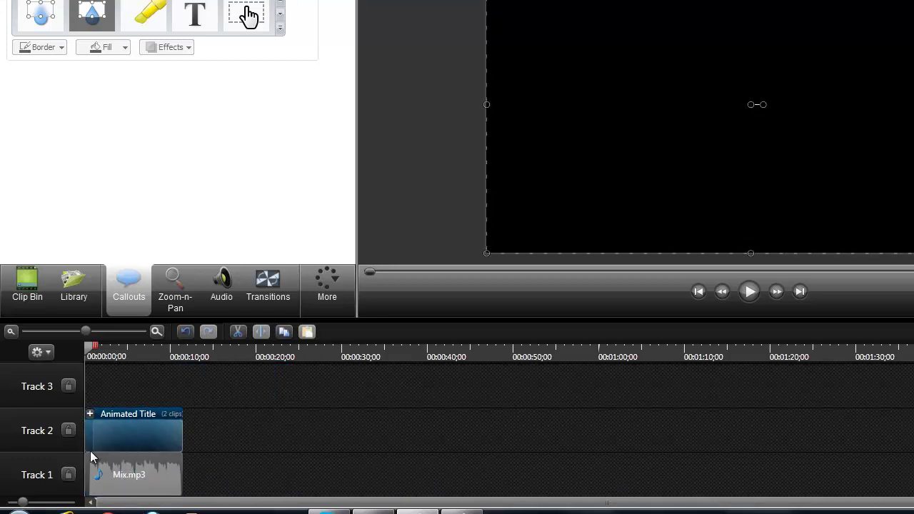
Play the opening seconds of the rearranged intro and return the playhead to the start of the timeline
click(745, 291)
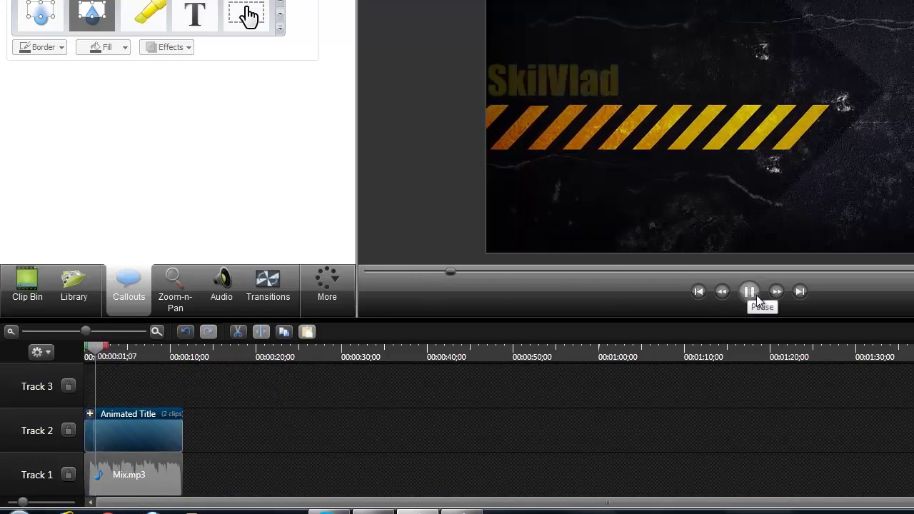
click(758, 297)
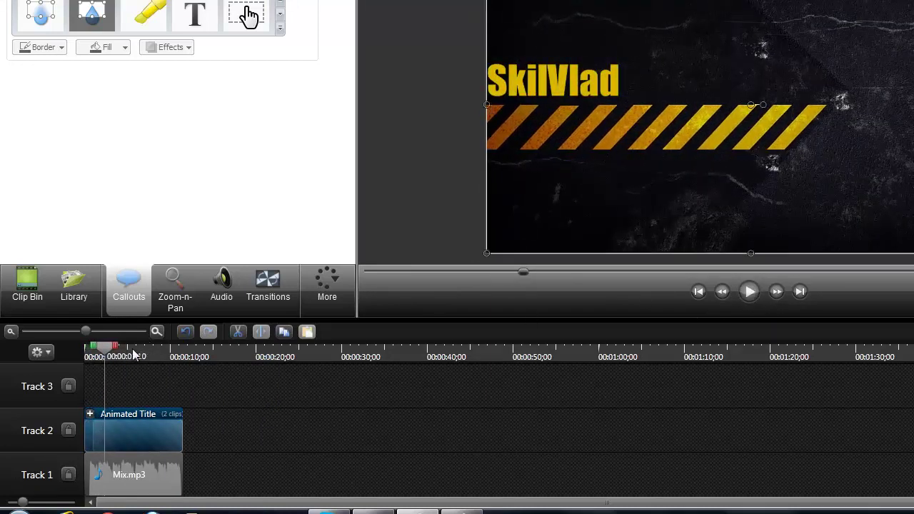
drag(104, 353, 73, 349)
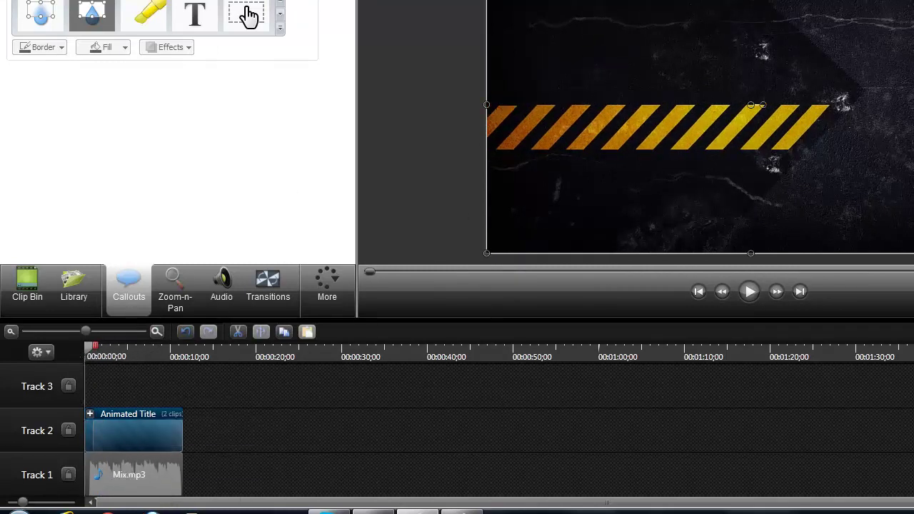
mouse_move(147, 477)
mouse_down()
mouse_move(167, 483)
mouse_move(147, 477)
mouse_up()
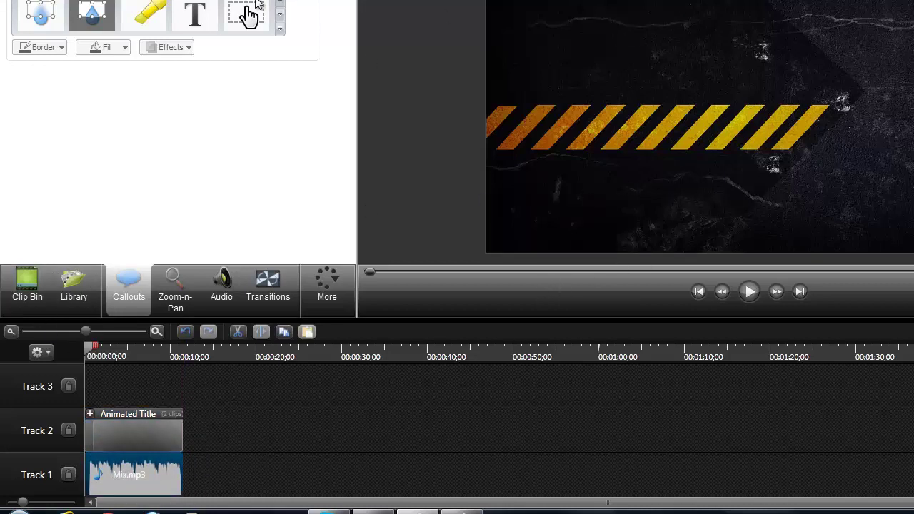
Add a blue arrow callout on Track 3, place it beyond the striped bar's end, and flip it to point at the bar
click(248, 15)
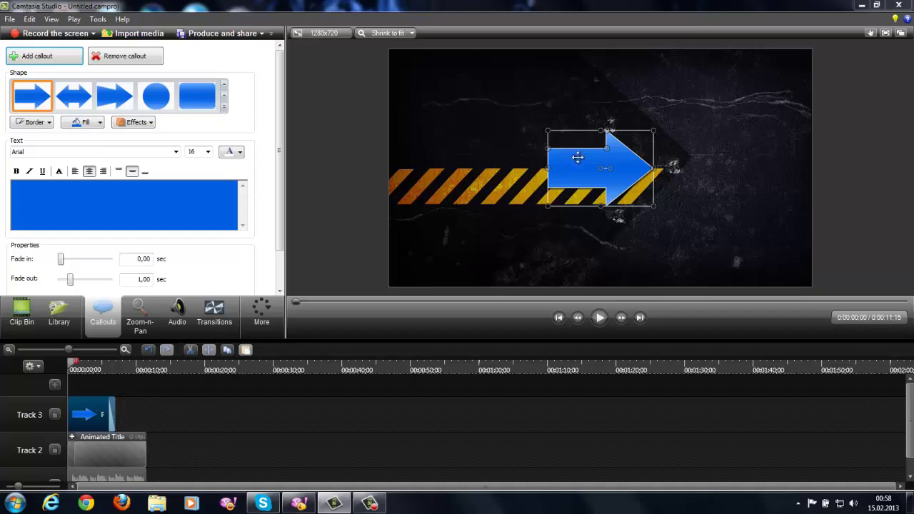
drag(597, 180, 685, 201)
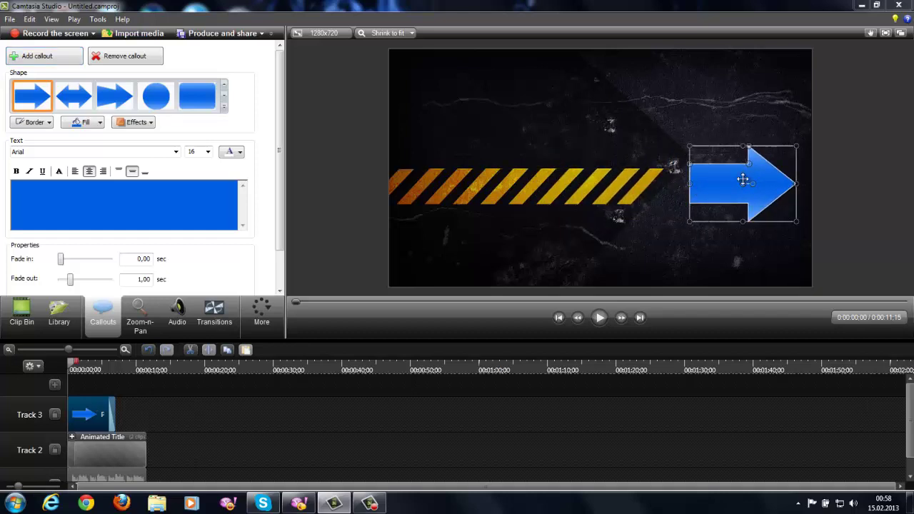
drag(754, 184, 703, 185)
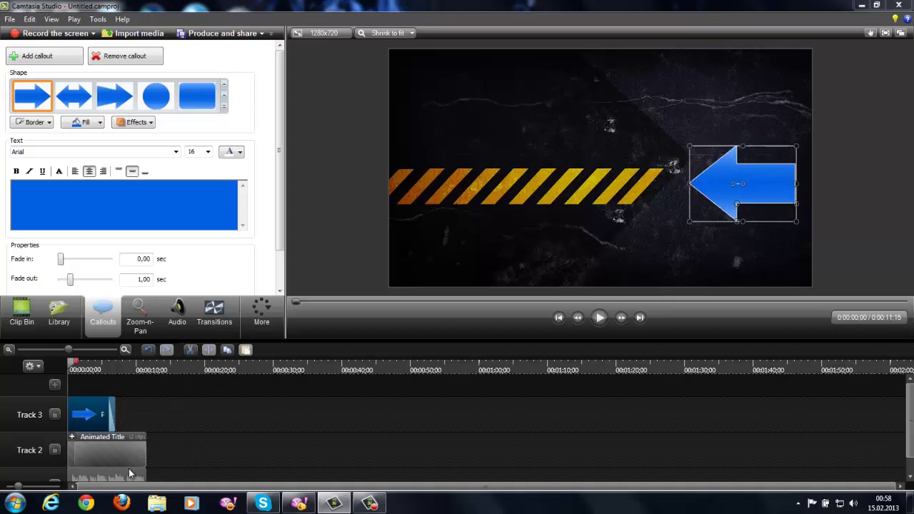
Move Mix.mp3 to Track 2 after the Animated Title and the arrow callout to Track 1, previewing how the layers stack
drag(129, 472, 231, 454)
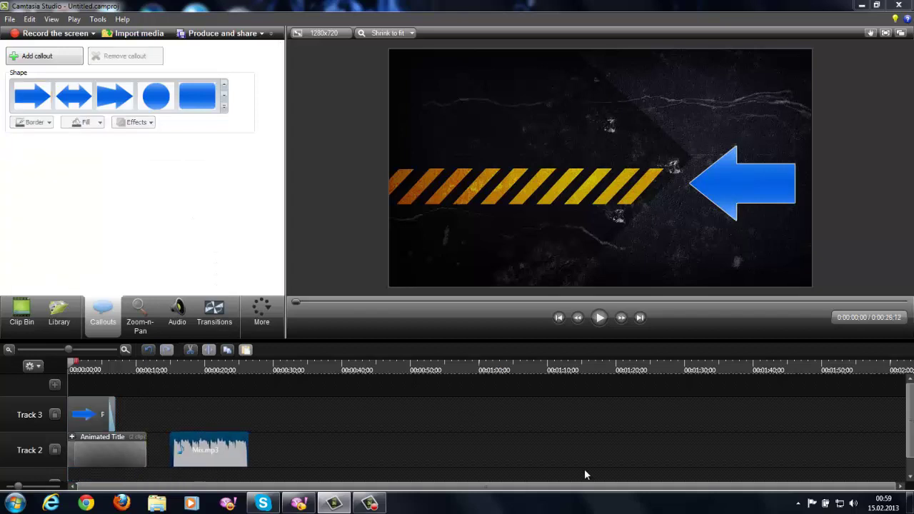
scroll(585, 470, down, 1)
drag(80, 398, 93, 466)
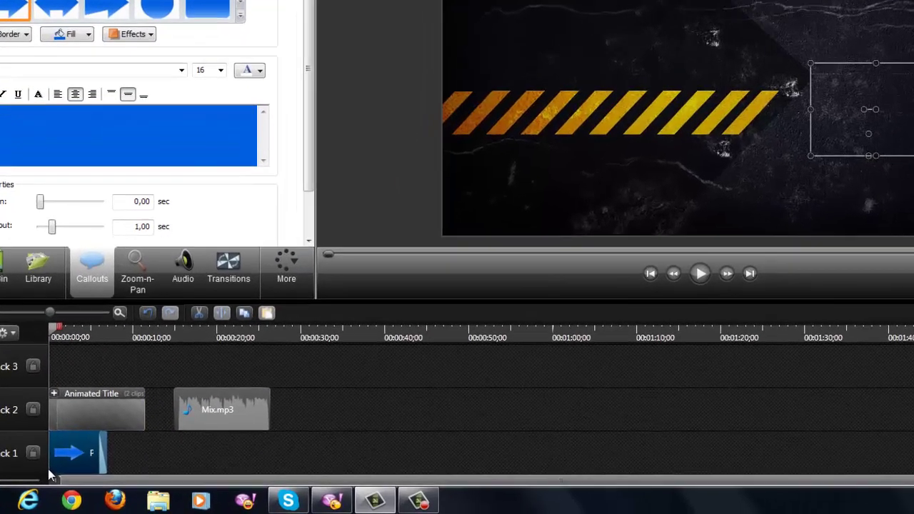
click(712, 267)
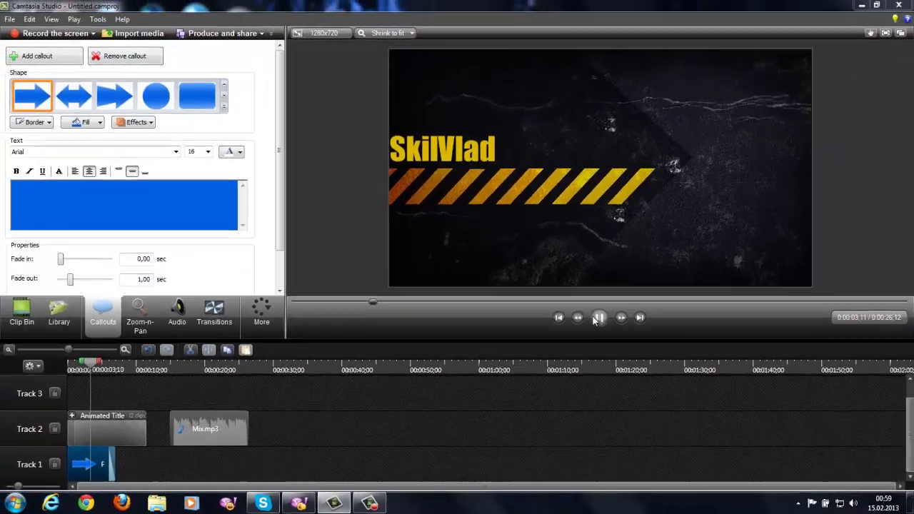
key(space)
Move the arrow callout up to Track 3 above the Animated Title and preview the result
drag(90, 464, 90, 393)
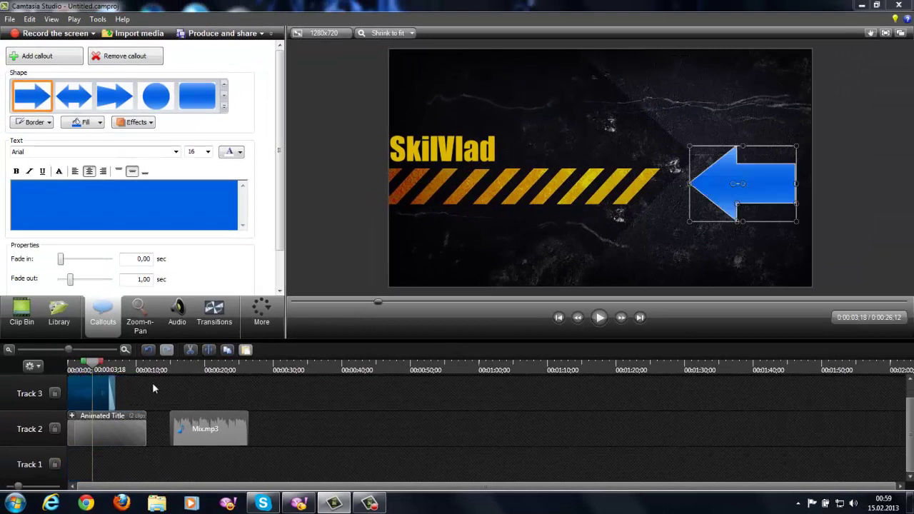
click(600, 317)
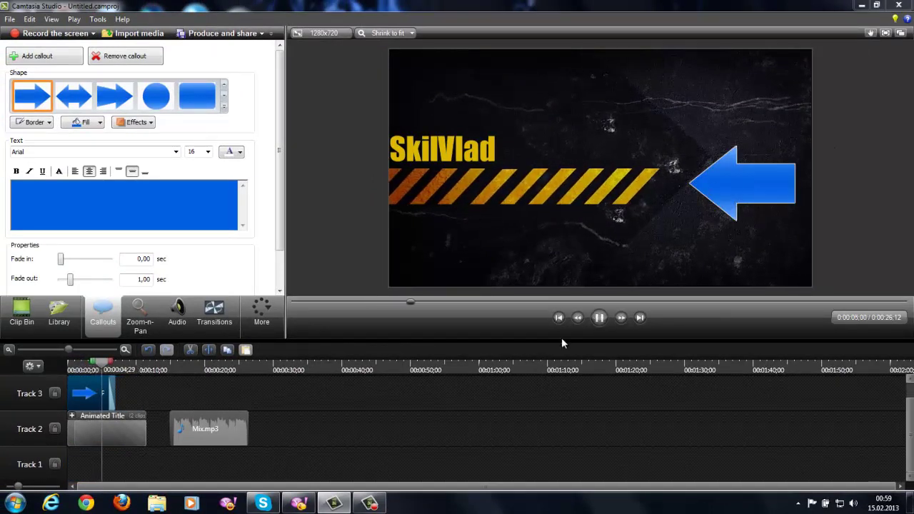
click(599, 319)
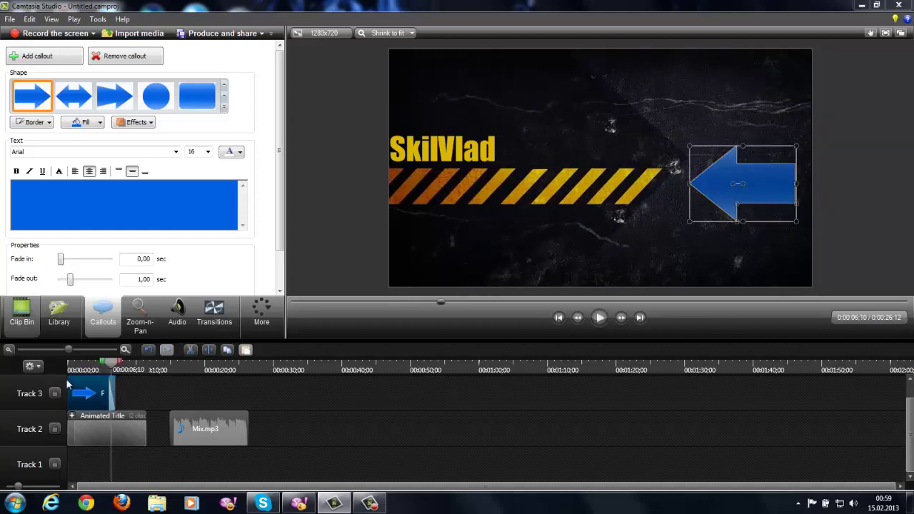
Move the Animated Title to the start of Track 1 and Mix.mp3 to the start of Track 2
click(93, 464)
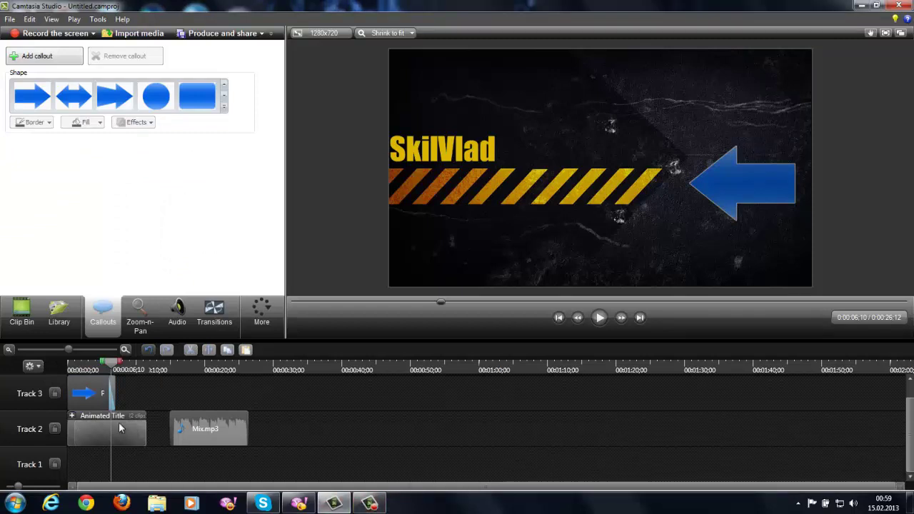
drag(119, 427, 101, 458)
drag(190, 433, 78, 425)
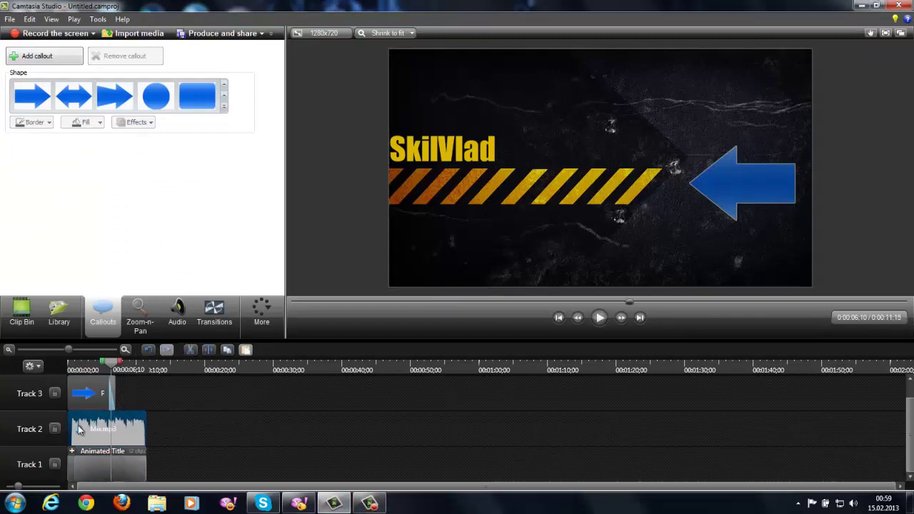
Move the arrow callout to an empty stretch of Track 1 and delete it from the timeline
drag(89, 393, 277, 469)
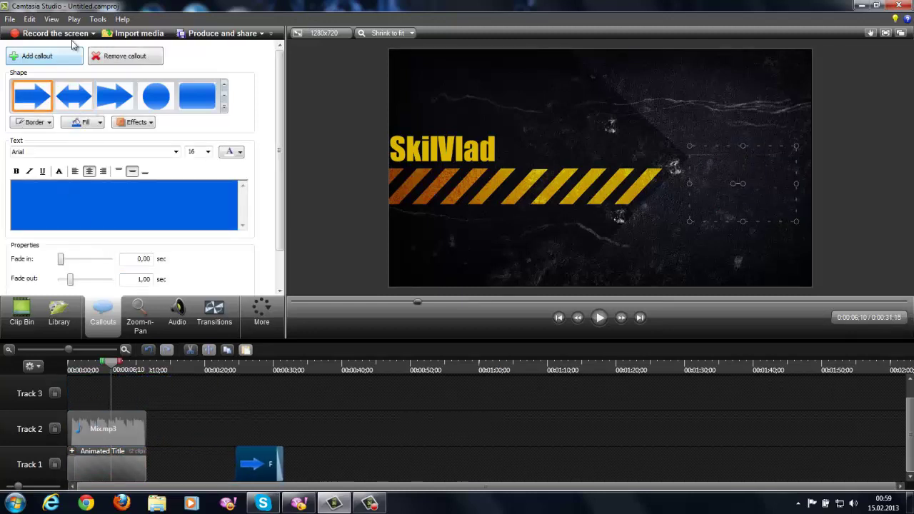
click(369, 504)
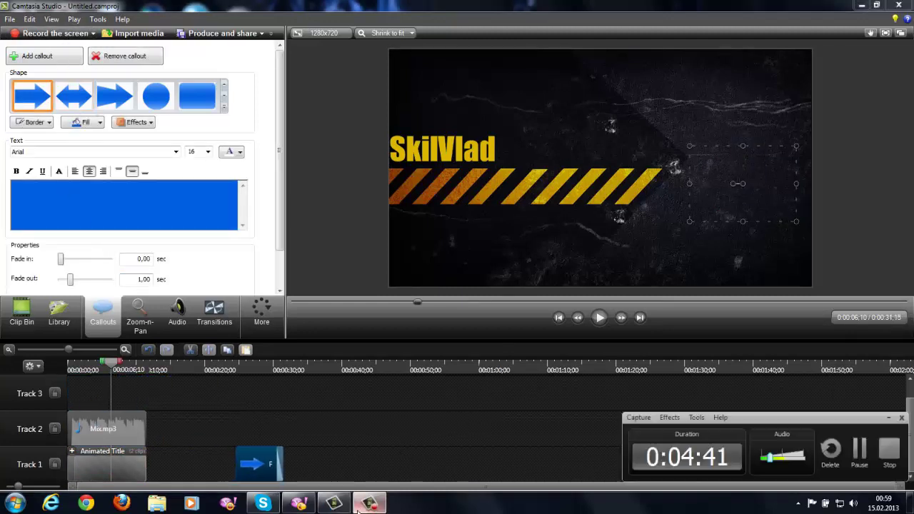
click(889, 418)
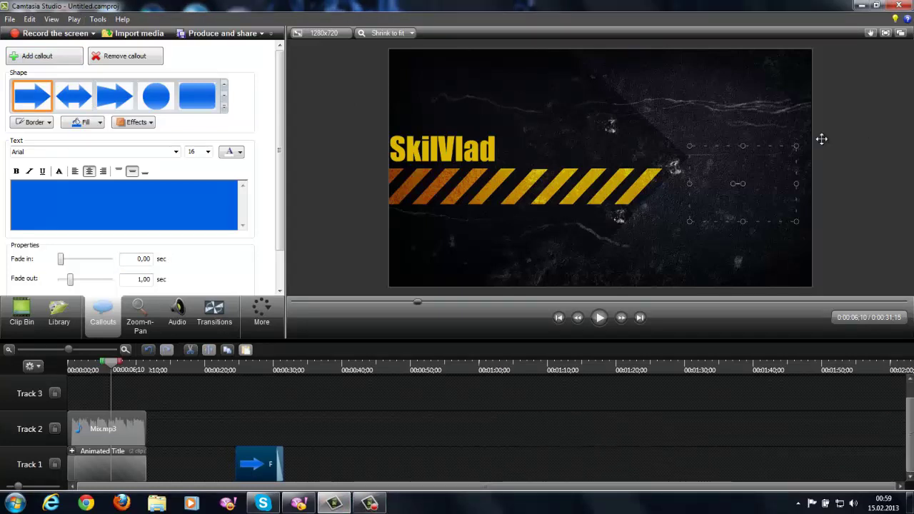
right_click(266, 463)
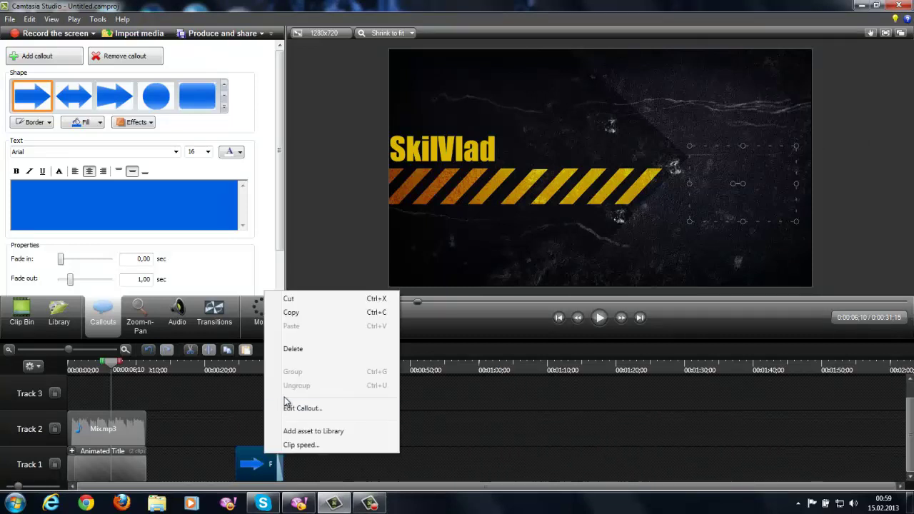
click(289, 348)
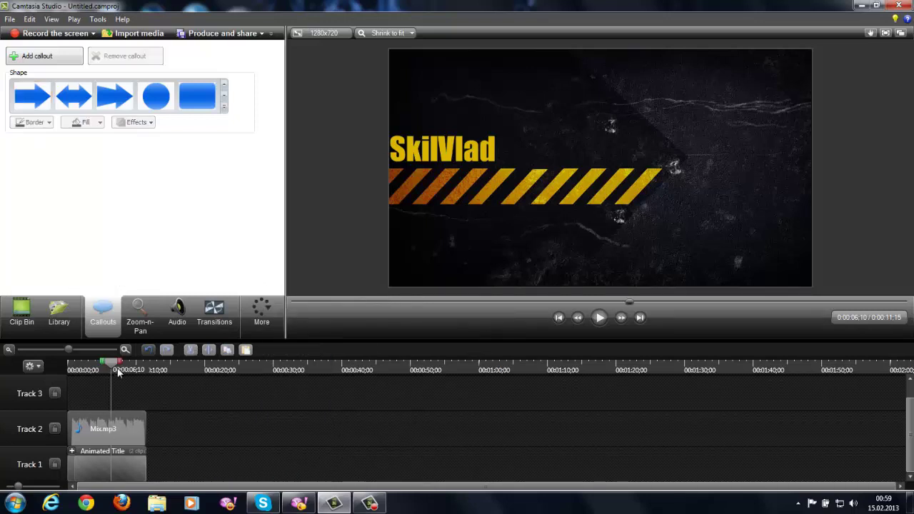
Preview the Basic Title from the library's Theme - End of the Line folder
click(164, 370)
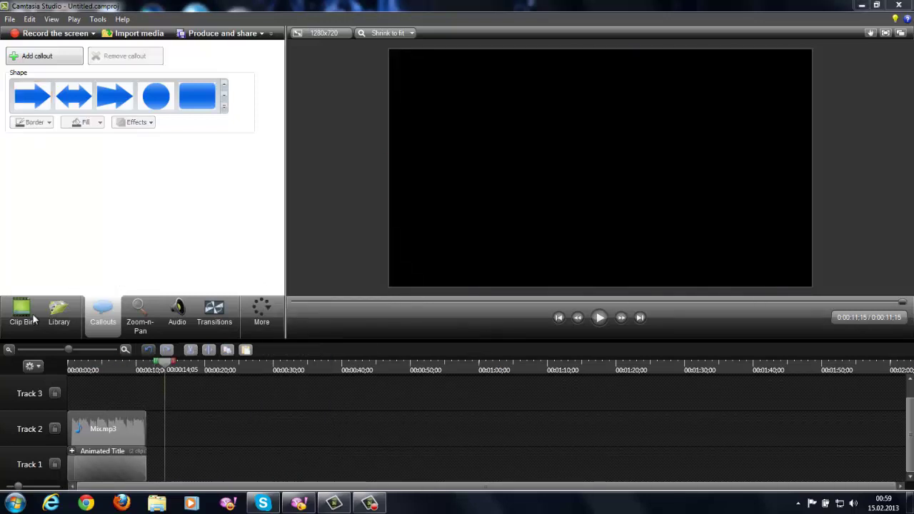
click(23, 314)
click(58, 314)
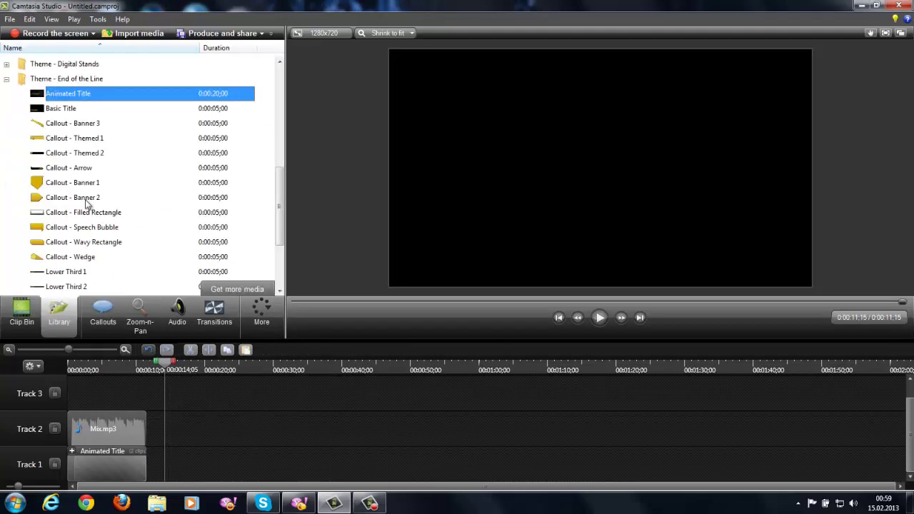
click(39, 110)
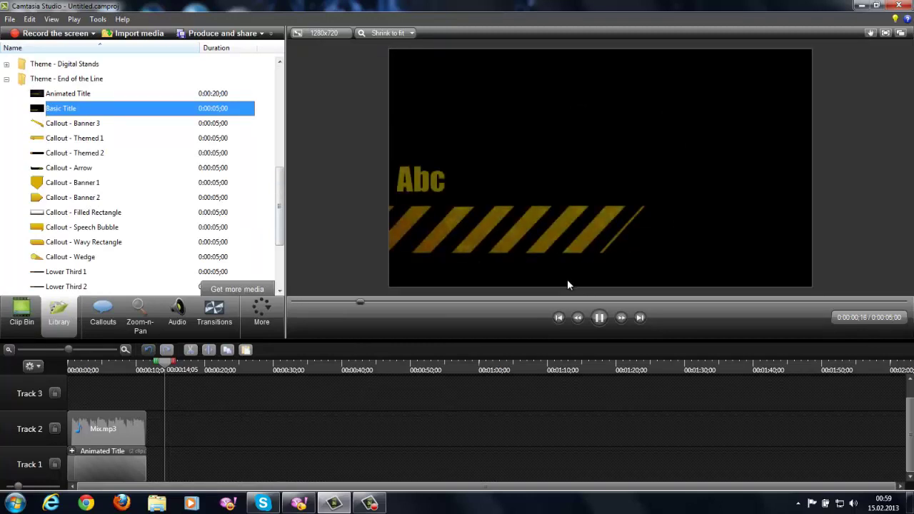
click(600, 317)
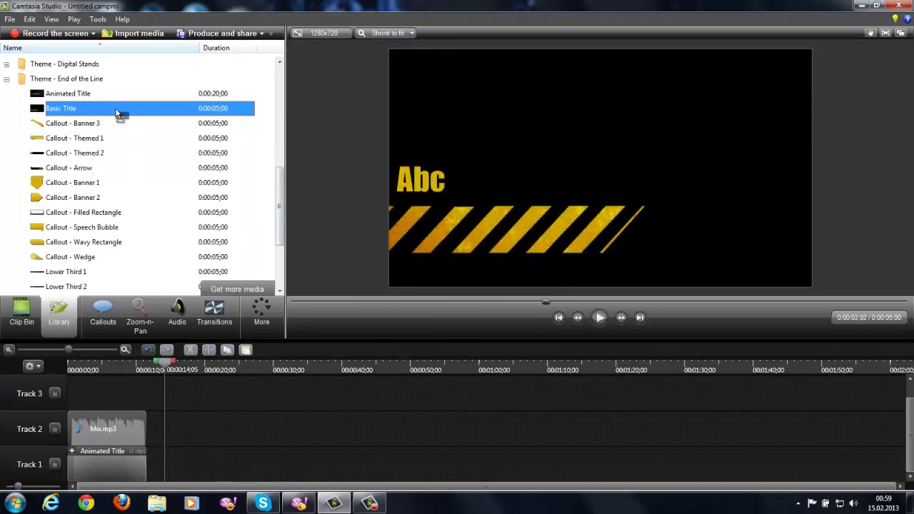
Add the Basic Title to Track 1 and remove the transitions at both of its ends
drag(220, 470, 221, 470)
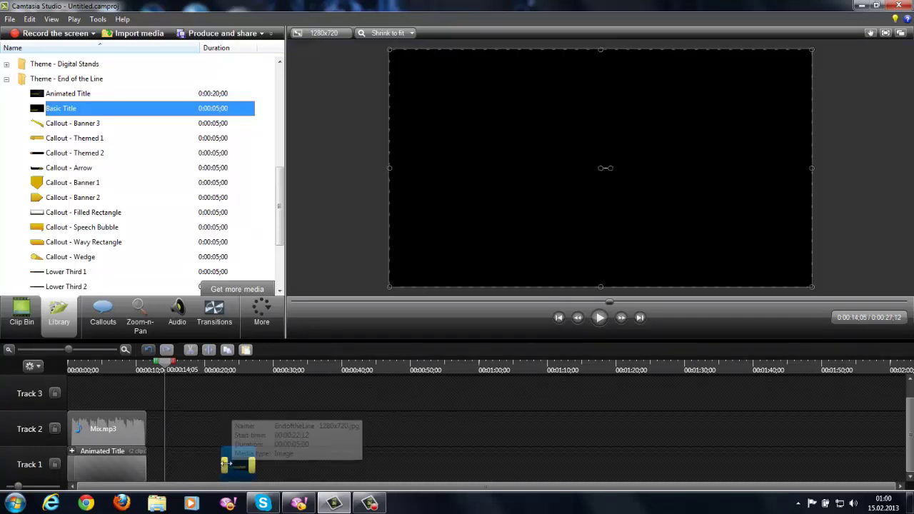
right_click(234, 468)
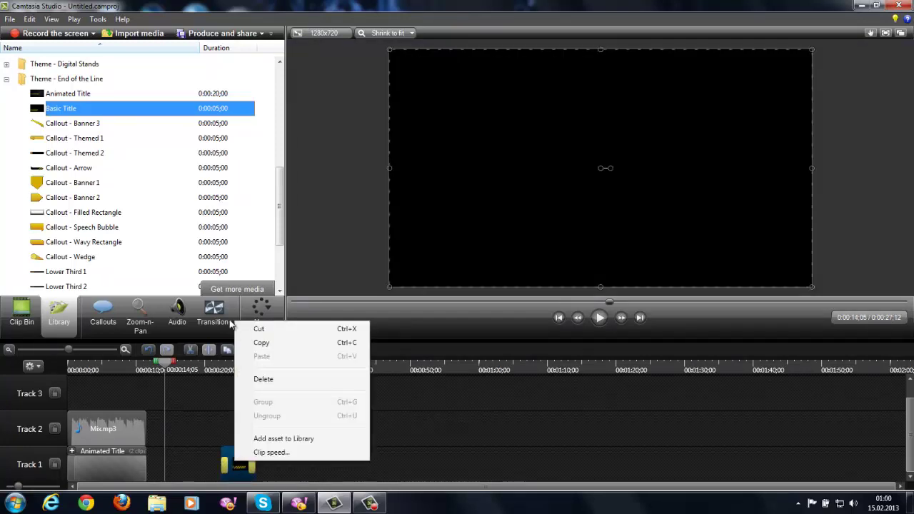
click(272, 380)
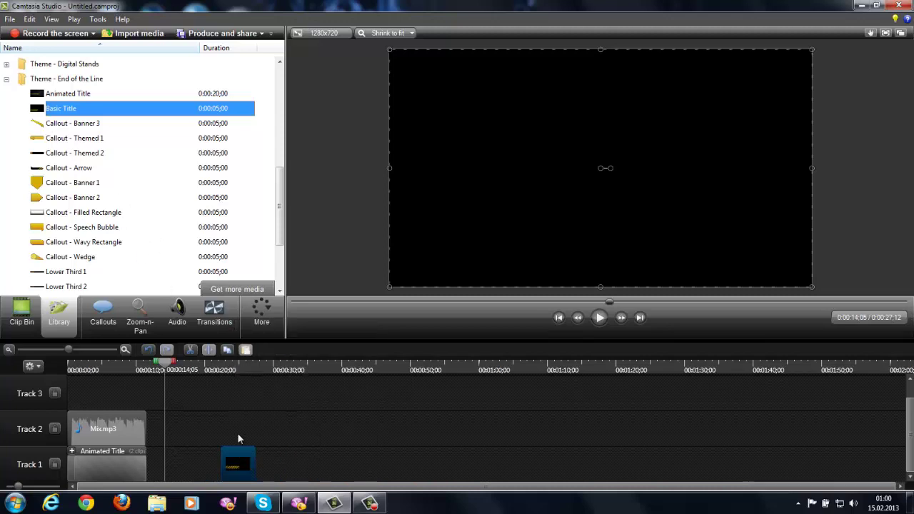
right_click(250, 474)
click(230, 378)
Place the Basic Title directly after the Animated Title on Track 1 and preview the cut between them
drag(226, 456, 153, 456)
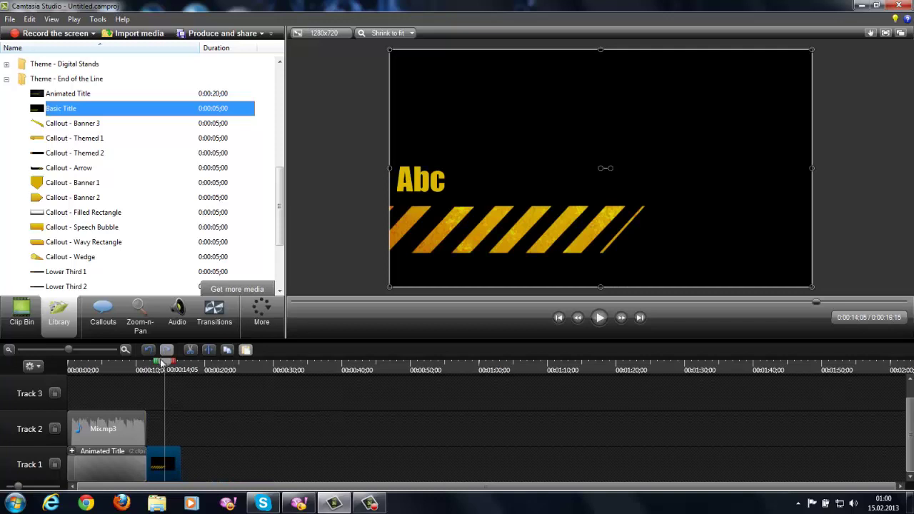
drag(130, 365, 140, 365)
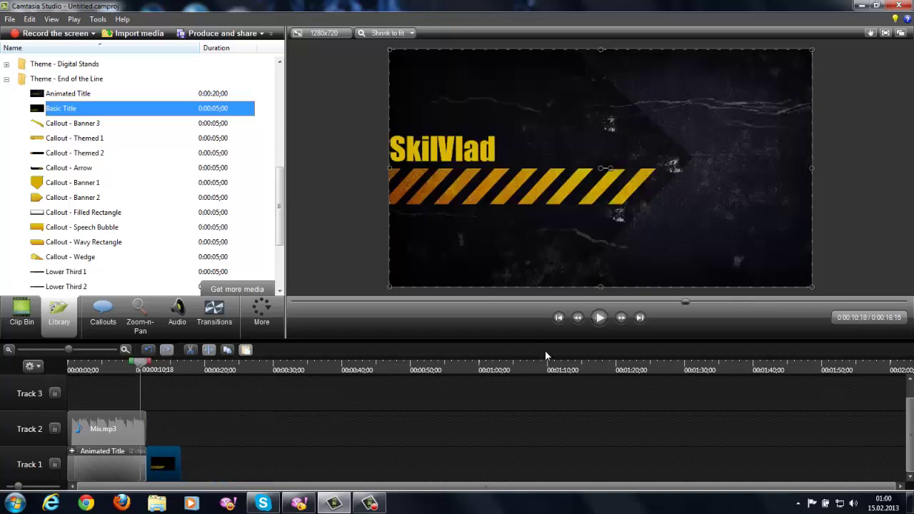
click(599, 318)
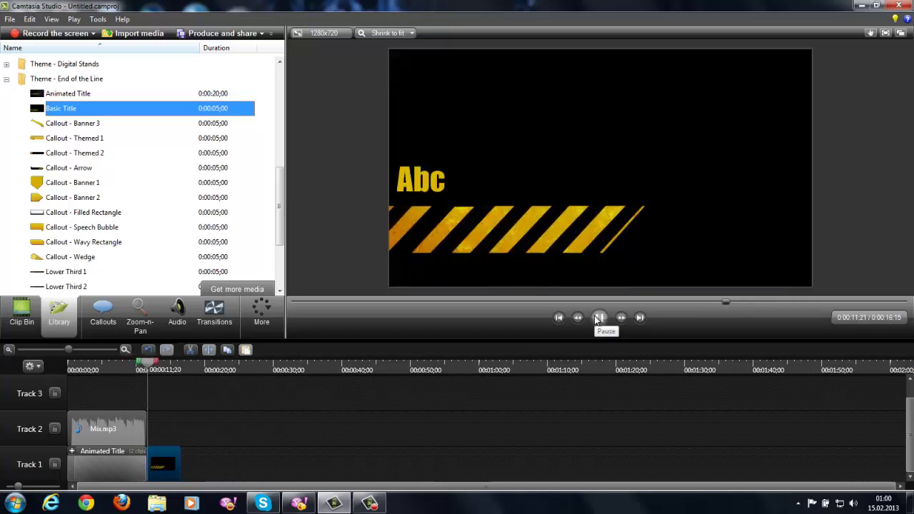
click(598, 319)
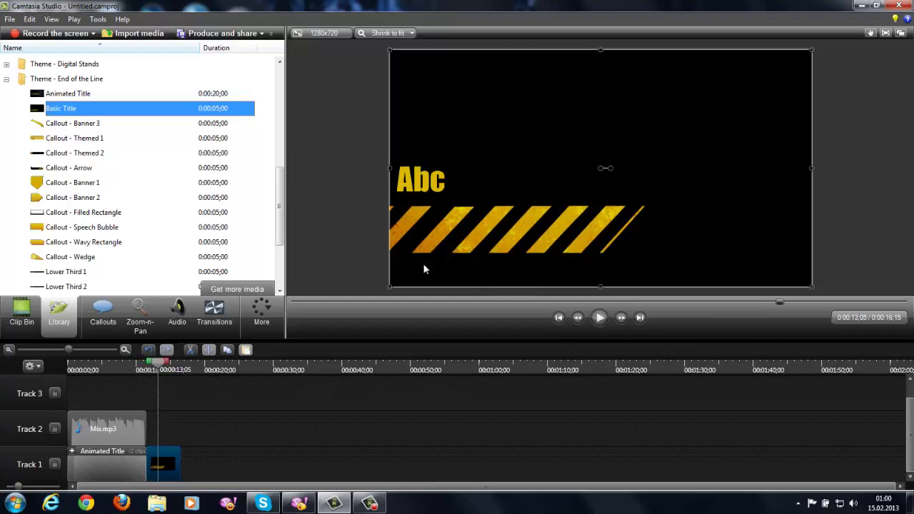
Compare the Fade and Fade through black transitions and apply Fade through black between the Animated Title and Basic Title
click(215, 312)
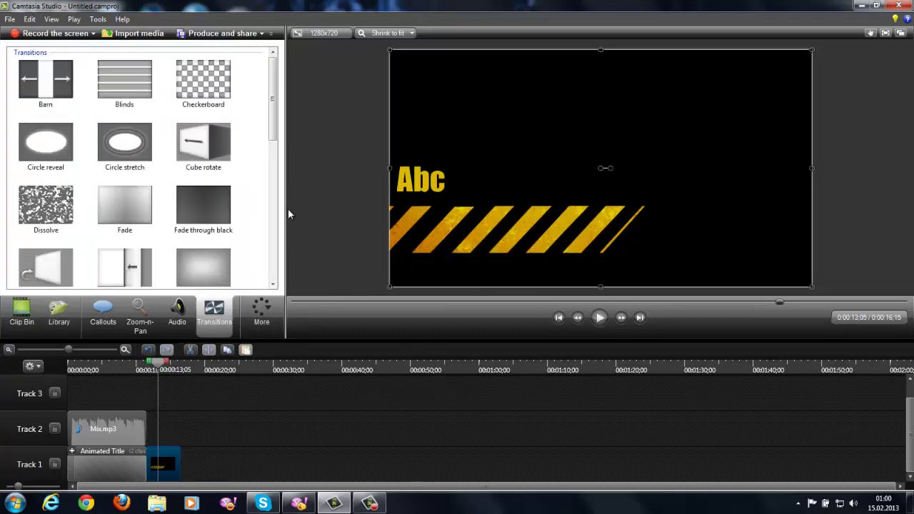
click(134, 206)
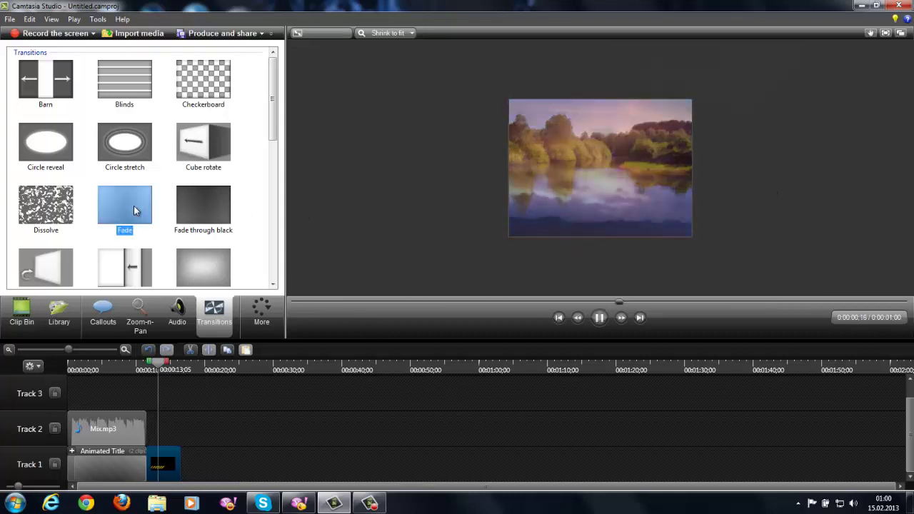
click(186, 220)
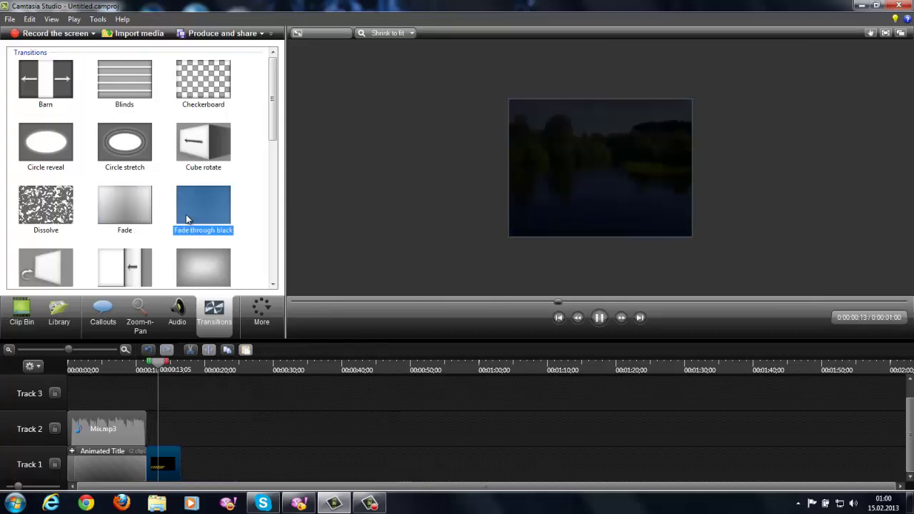
drag(201, 209, 152, 461)
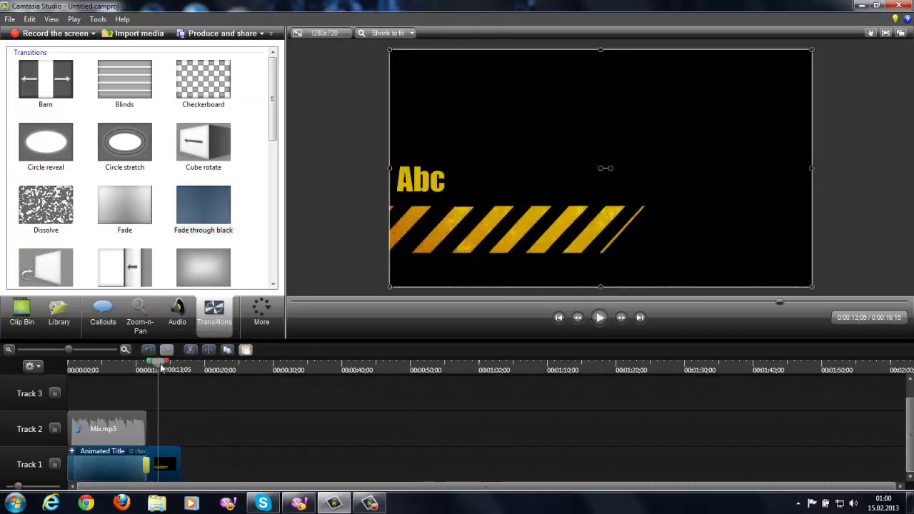
Preview the Fade through black transition between the Animated Title and the Basic Title on Track 1
drag(162, 367, 139, 368)
click(600, 317)
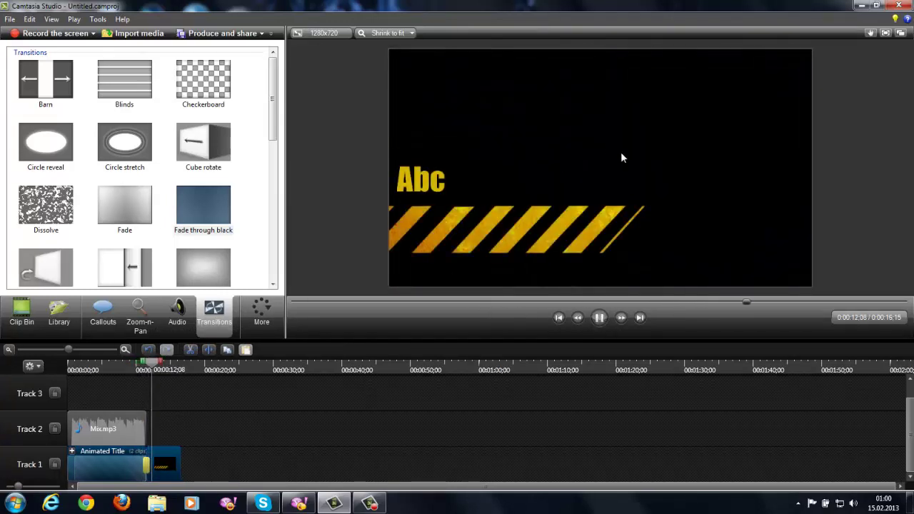
click(599, 320)
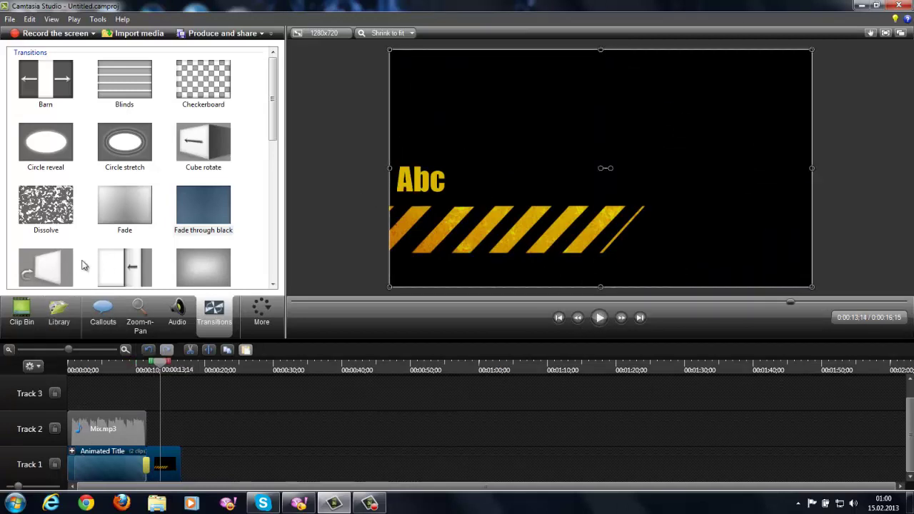
Preview the Pixelate, Random dissolve, Flip, Page turn and Cube rotate transitions without applying them
drag(277, 89, 269, 195)
click(225, 99)
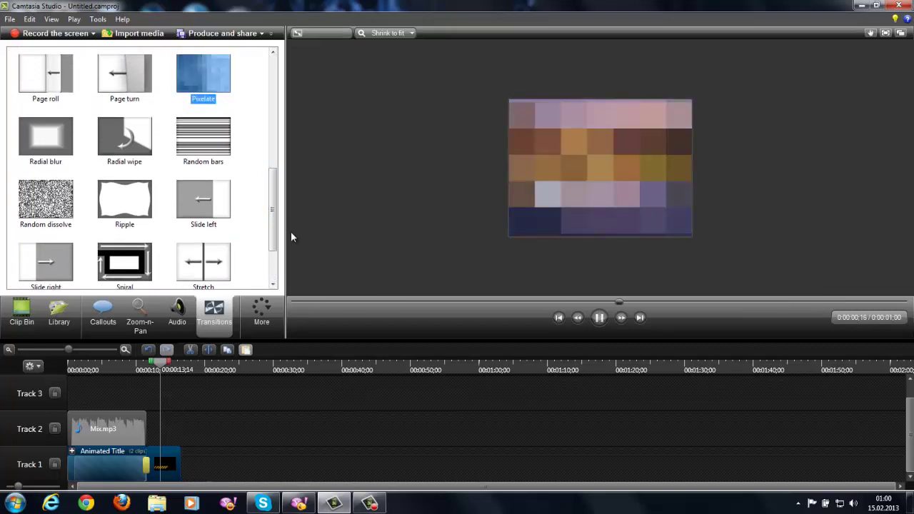
click(70, 207)
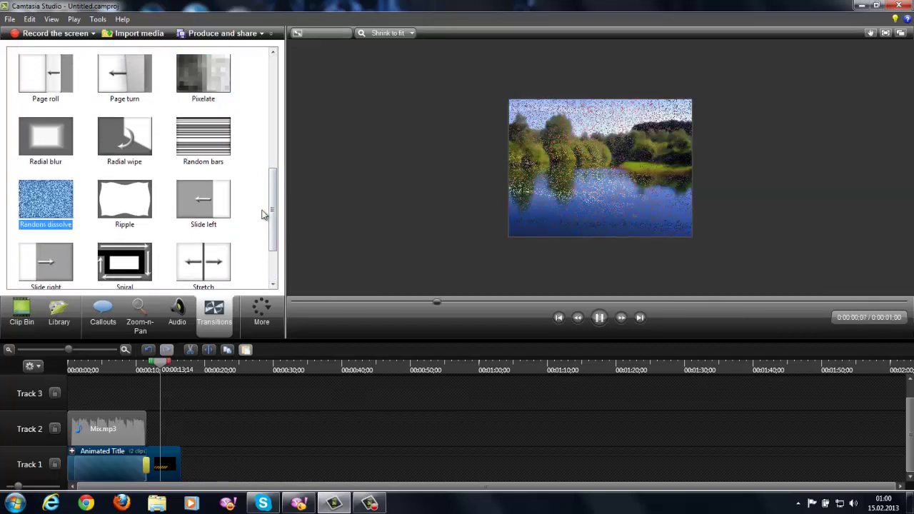
drag(271, 213, 270, 163)
click(59, 89)
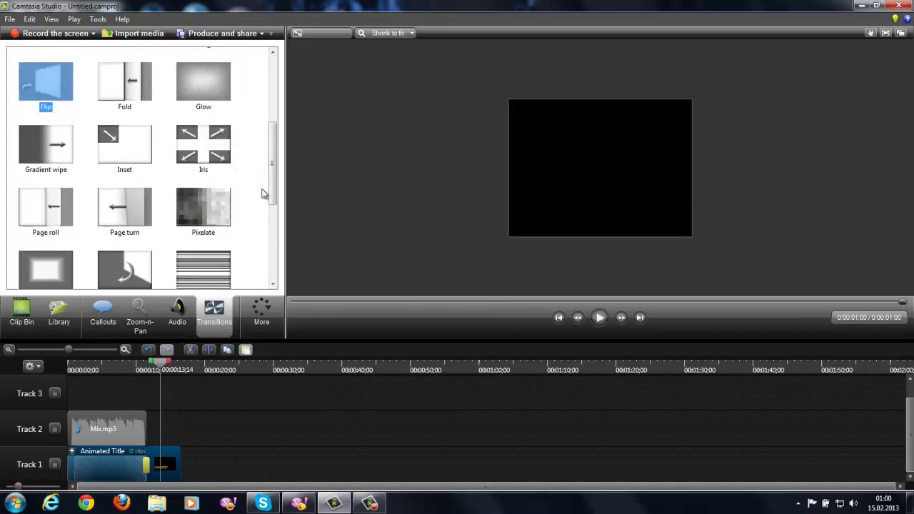
click(135, 206)
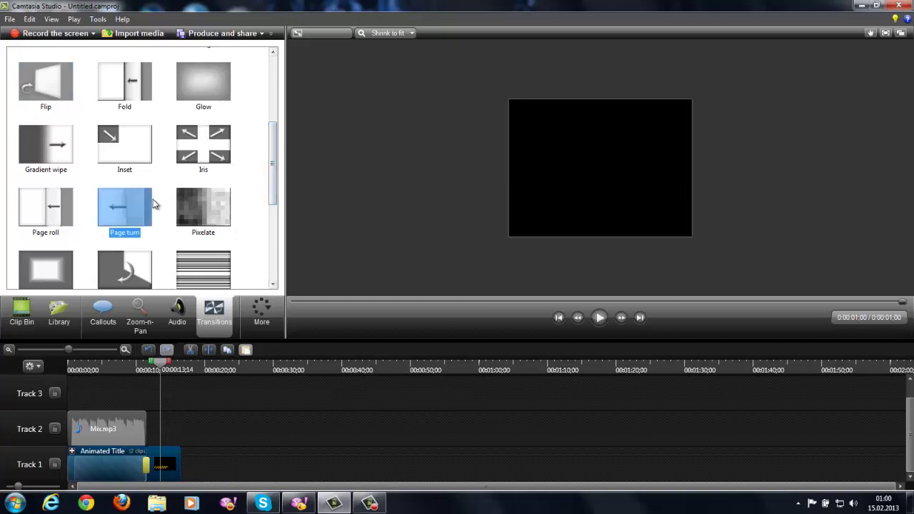
scroll(272, 188, up, 5)
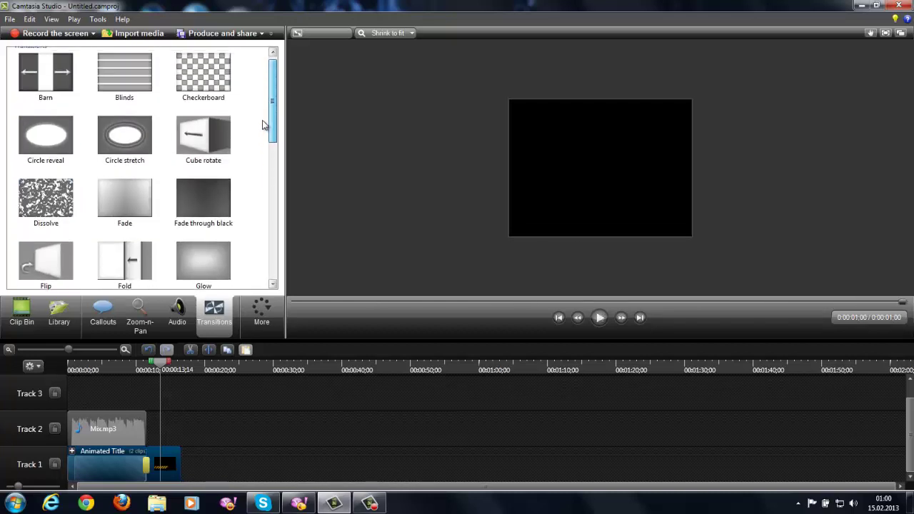
click(200, 146)
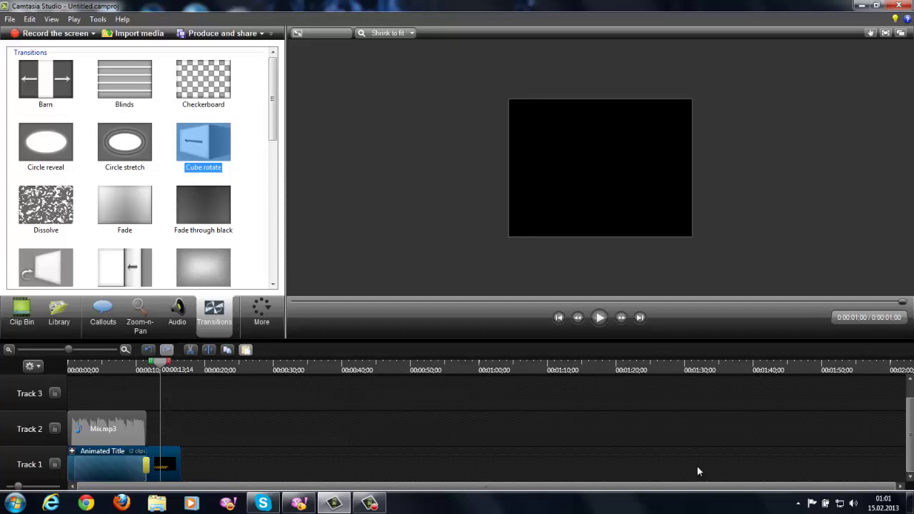
click(371, 503)
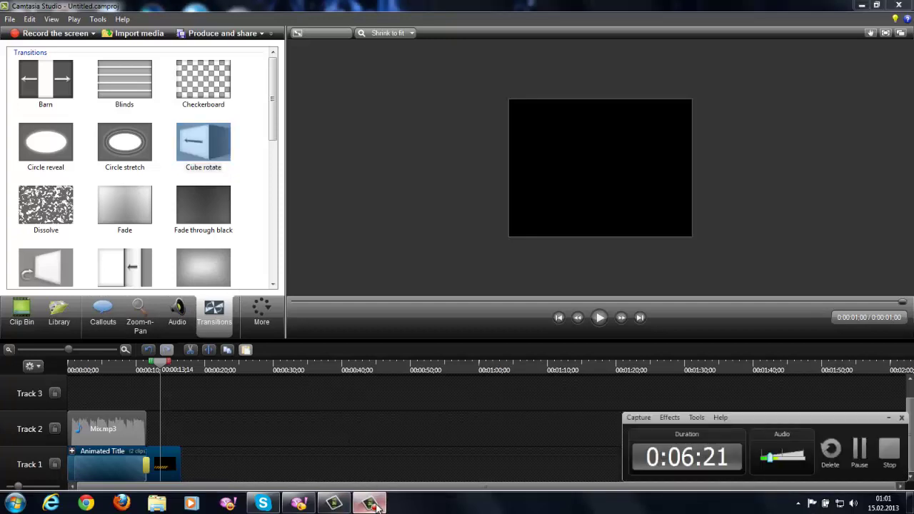
click(371, 504)
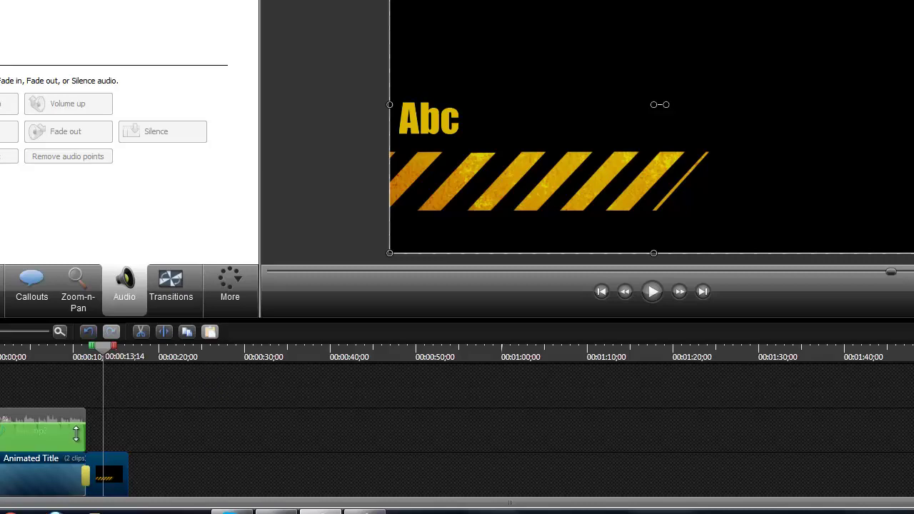
Try adjusting the audio volume level of the Mix.mp3 clip on Track 2
mouse_move(77, 417)
mouse_down()
mouse_move(73, 445)
mouse_move(73, 419)
mouse_up()
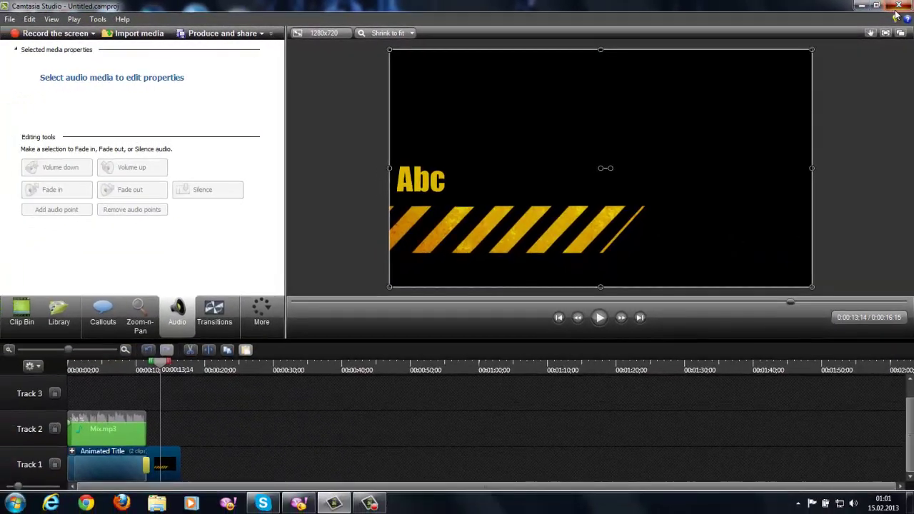
Close Camtasia Studio without saving the changes to Untitled.camproj
click(898, 7)
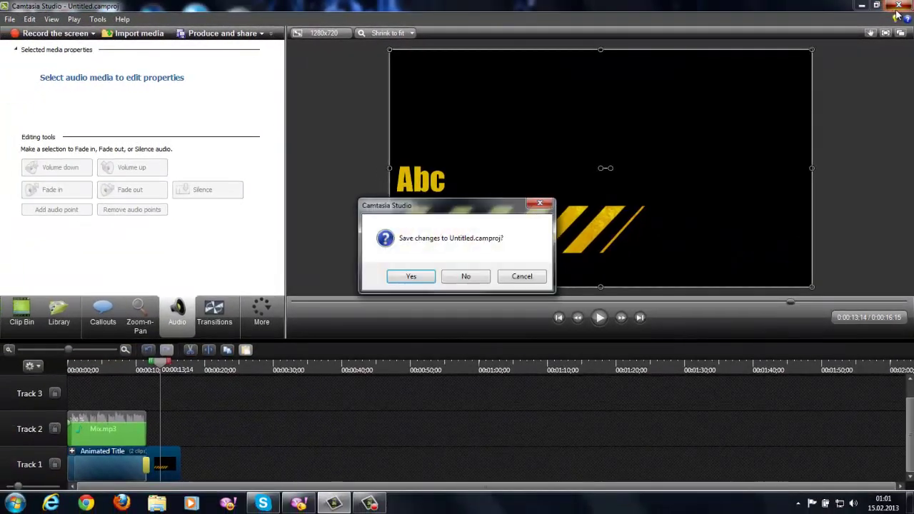
click(466, 276)
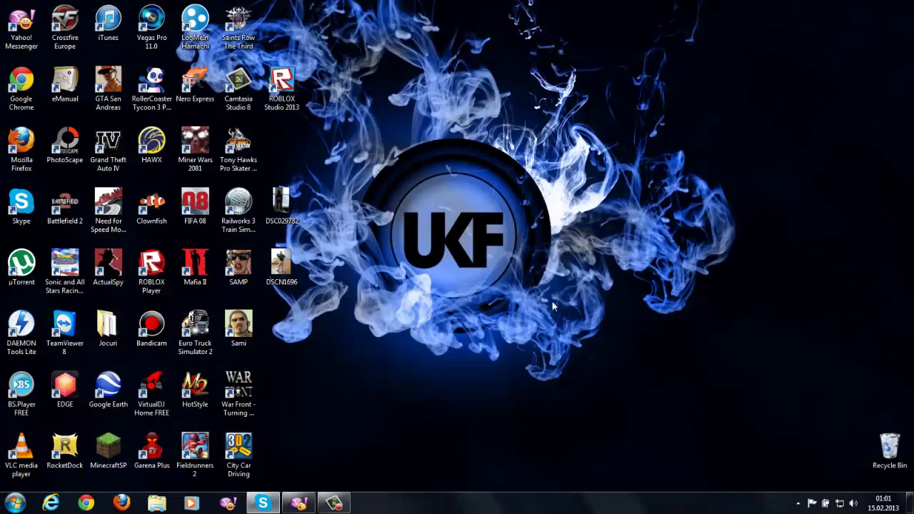
drag(575, 112, 340, 347)
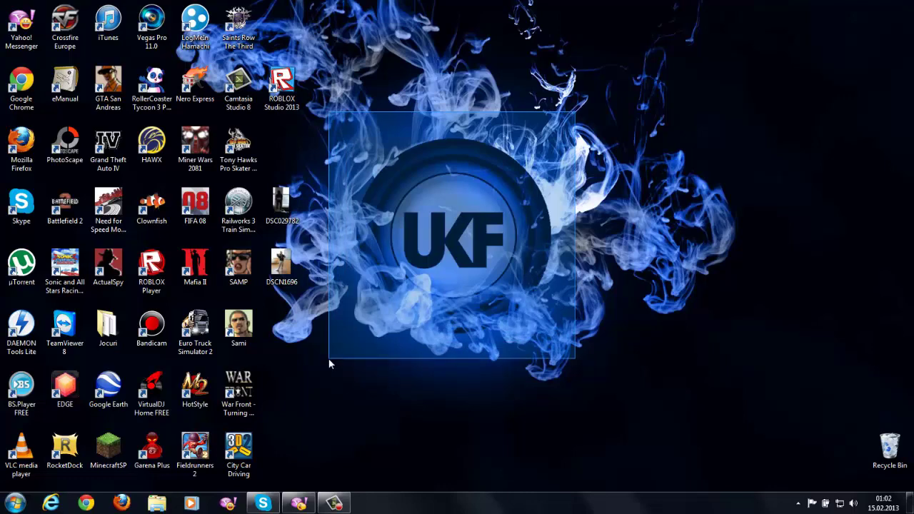
drag(329, 364, 329, 363)
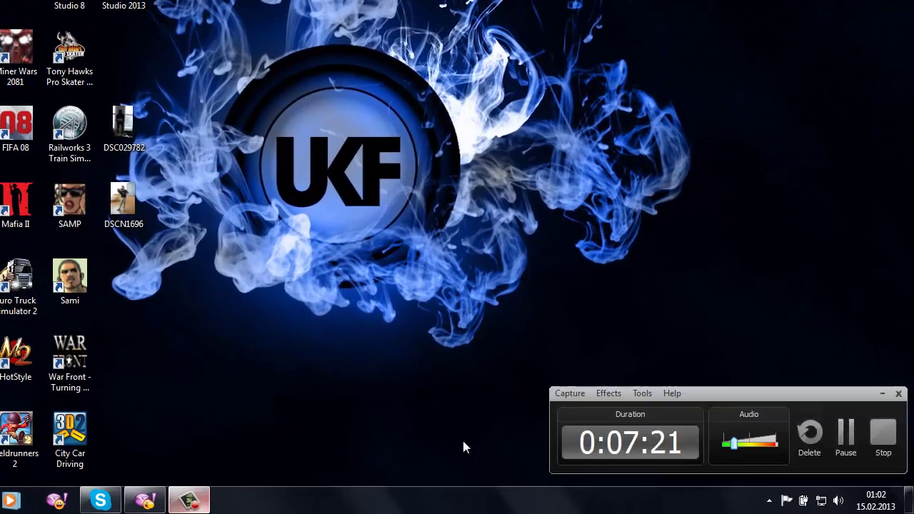
click(884, 445)
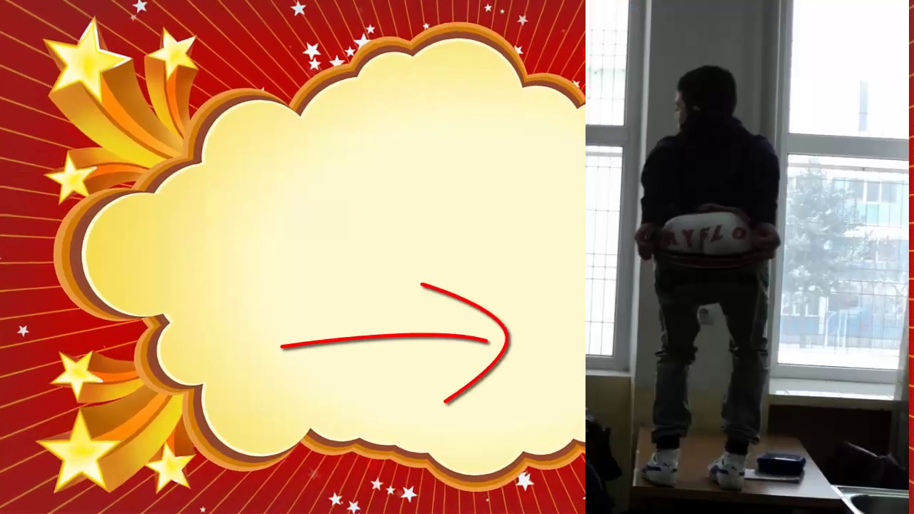